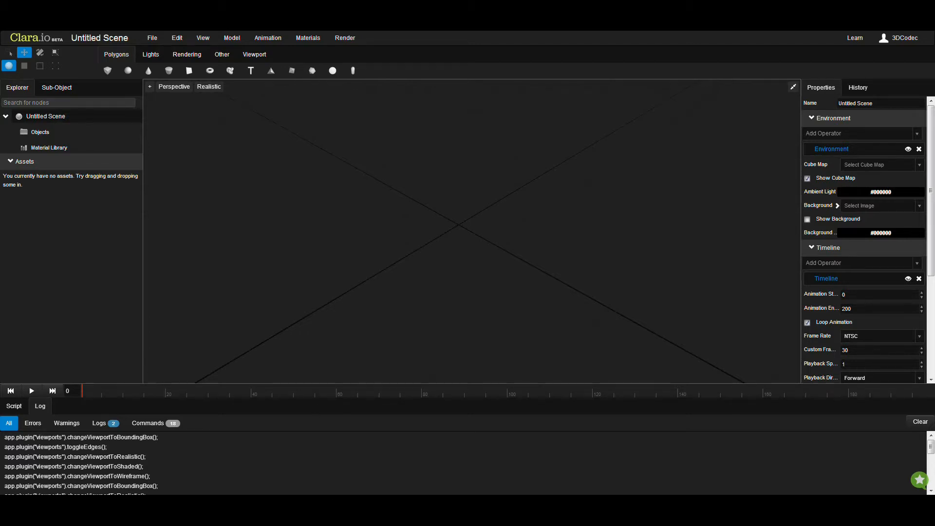
- Switch to the file browser and import the house_multi_ID FBX file into the Clara.io scene
key(alt+Tab)
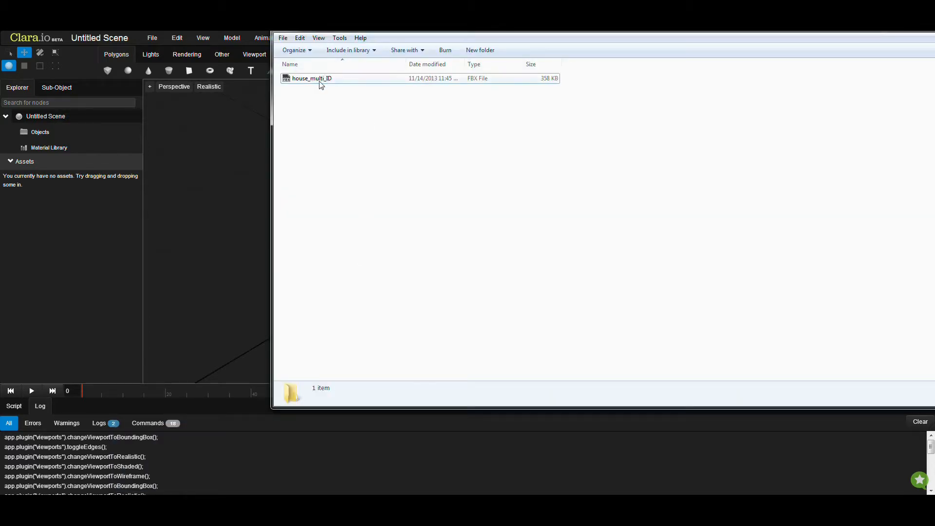
click(319, 79)
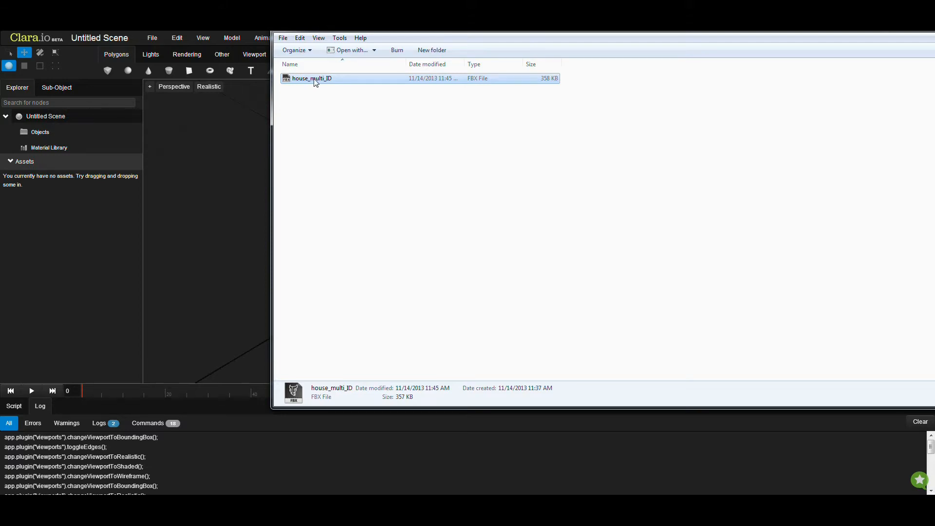
drag(317, 82, 234, 208)
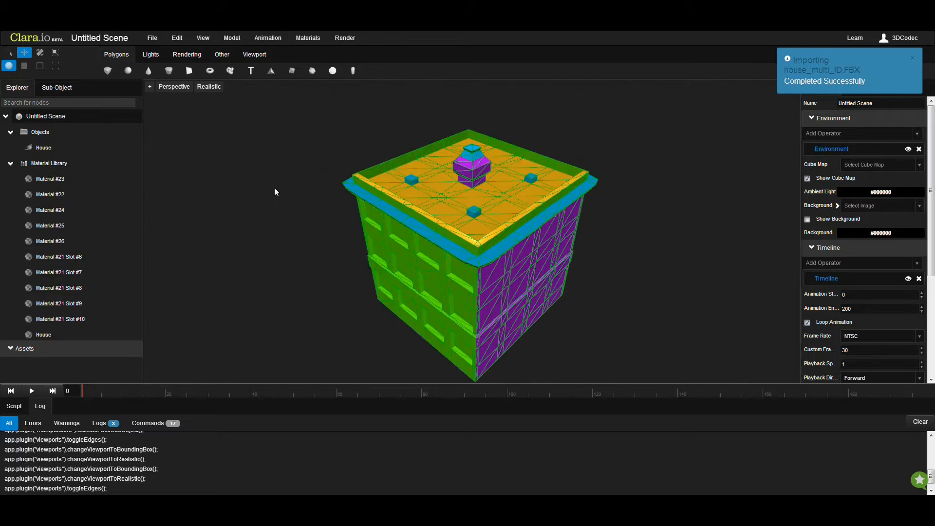
drag(301, 275, 451, 234)
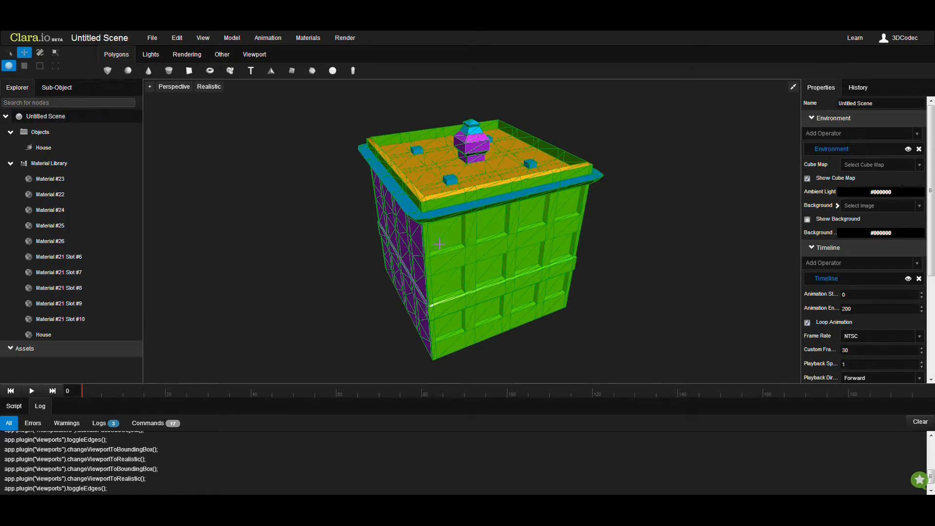
- Examine the imported house's individual materials and the material ID assignments of its House multi-material
click(427, 234)
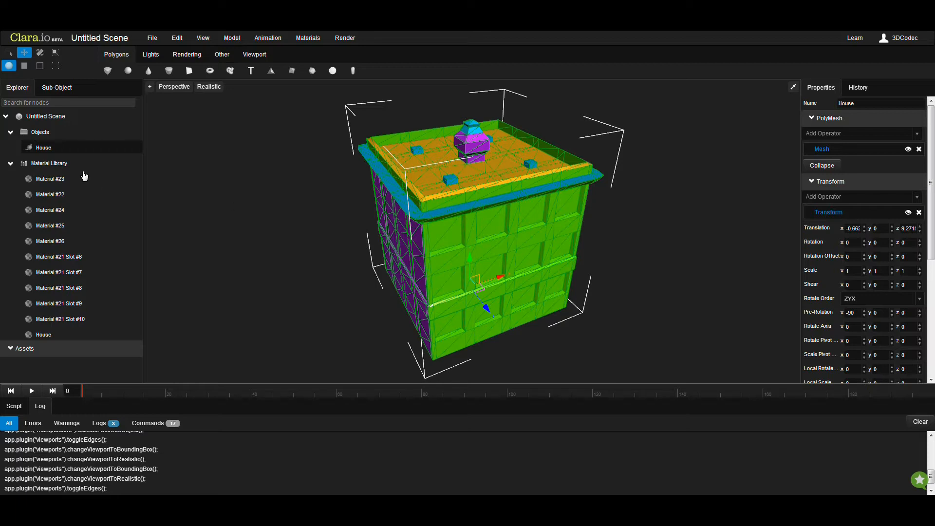
click(51, 181)
click(50, 209)
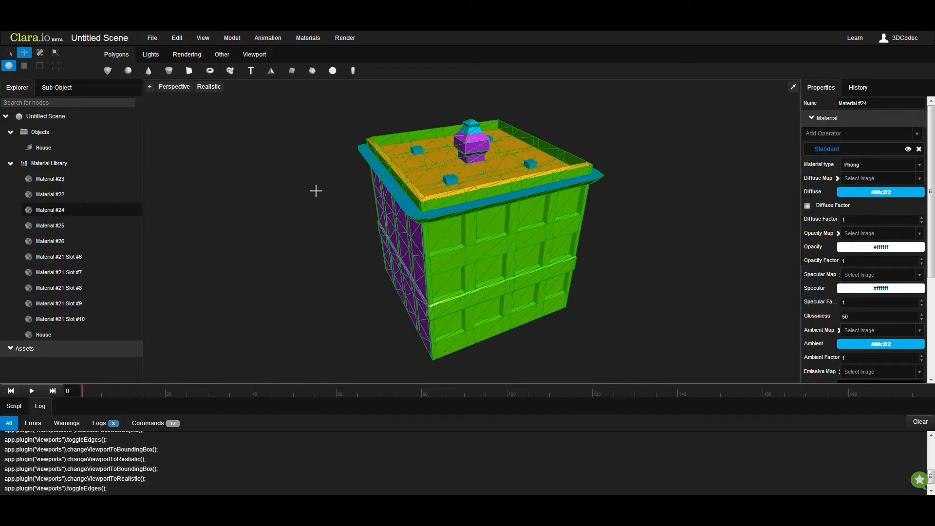
click(64, 225)
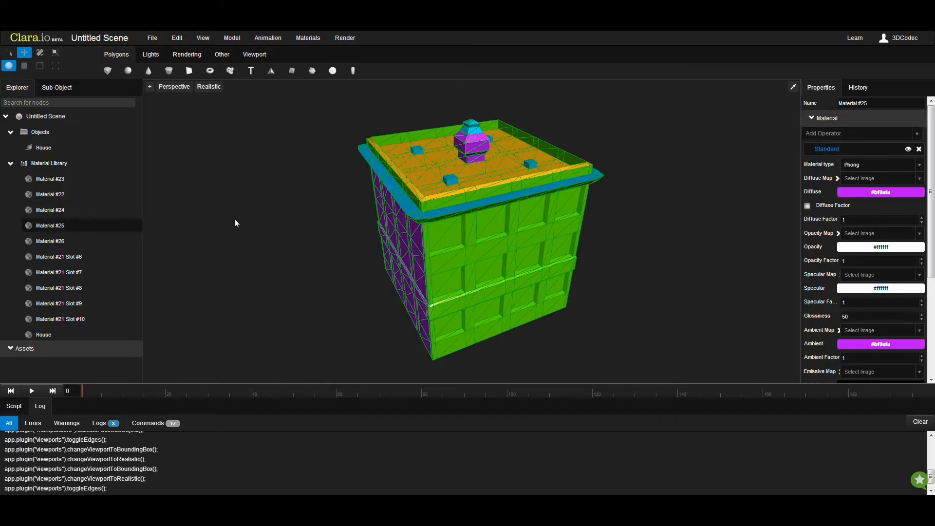
click(441, 185)
click(63, 227)
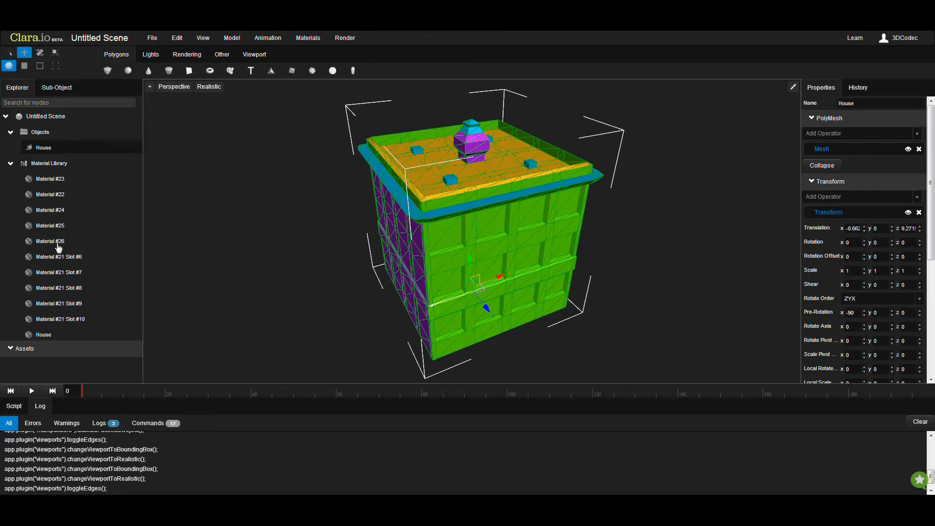
click(63, 258)
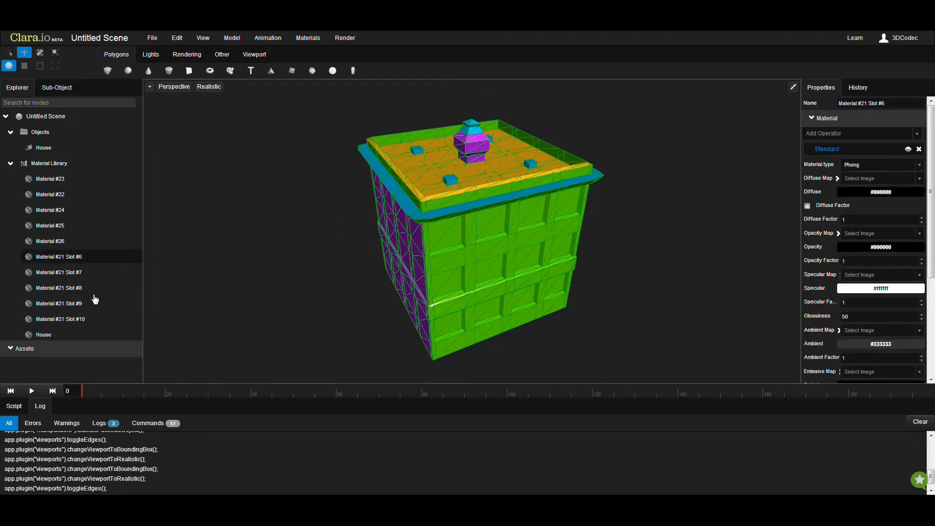
click(50, 336)
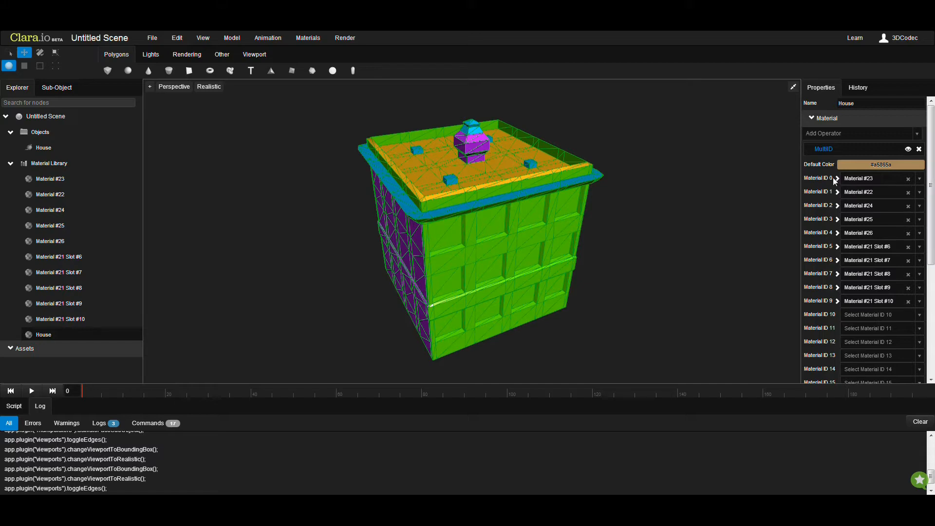
- In face mode on the house, get the material ID of a purple wall face and select all faces sharing it
click(453, 209)
click(24, 66)
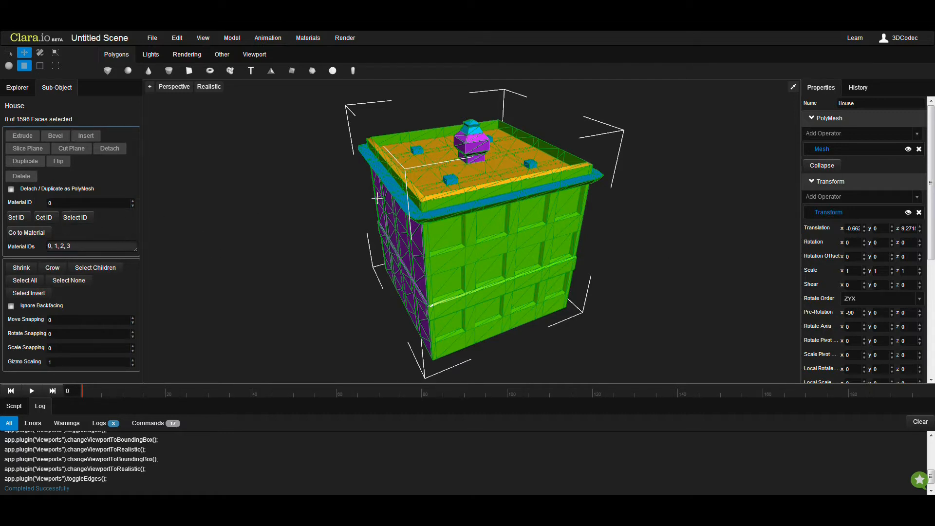
middle_drag(491, 245, 411, 234)
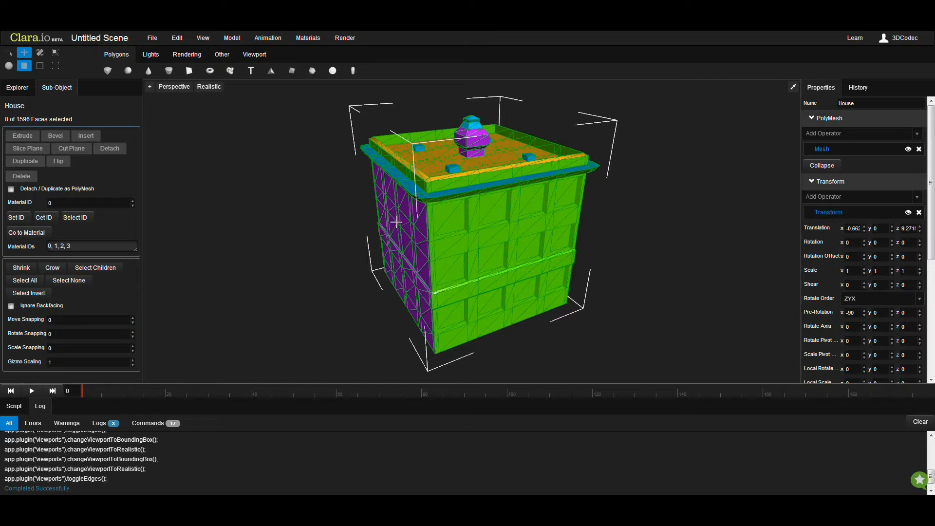
middle_drag(400, 248, 384, 228)
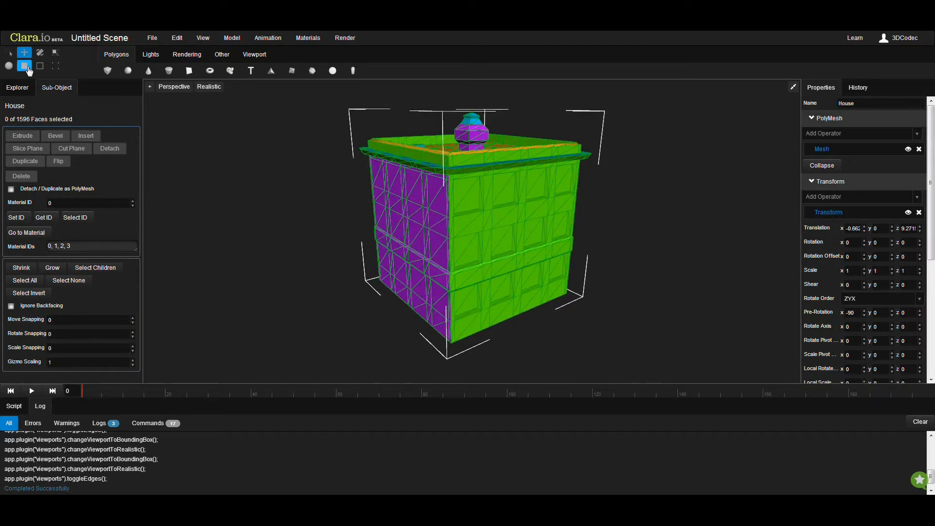
click(411, 190)
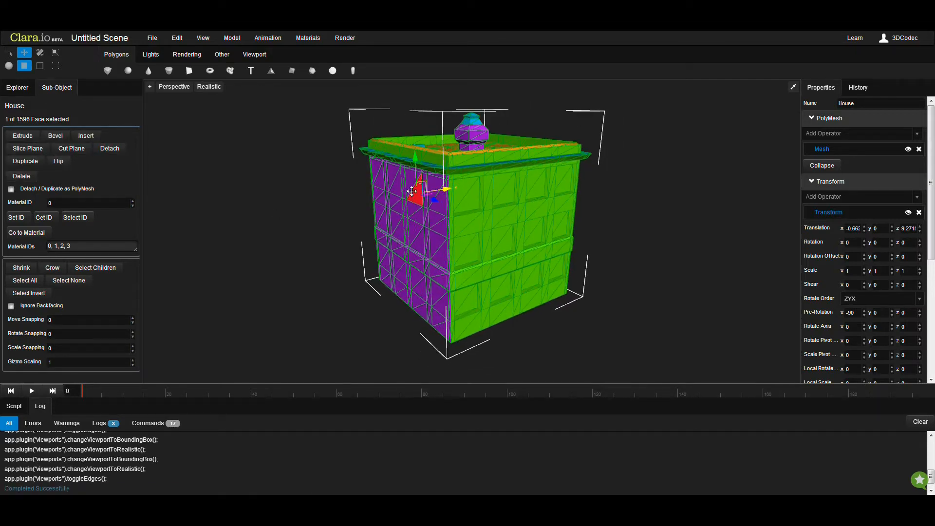
click(44, 219)
double_click(55, 204)
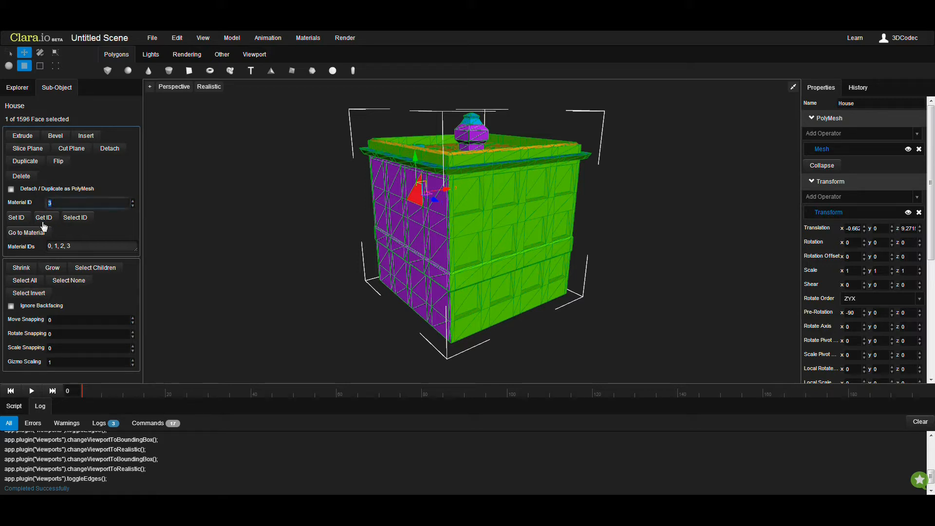
click(75, 219)
right_drag(348, 270, 229, 221)
- Select all house faces that have material ID 0
double_click(49, 203)
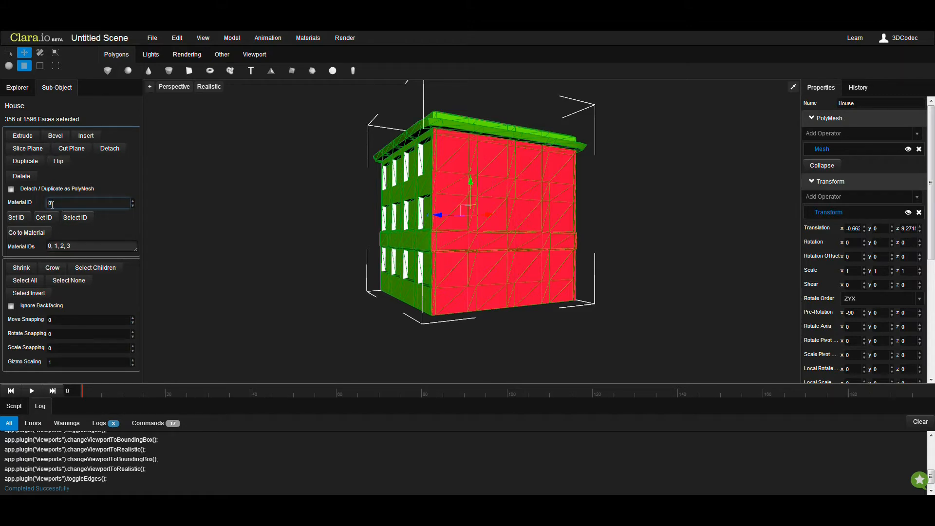
click(74, 218)
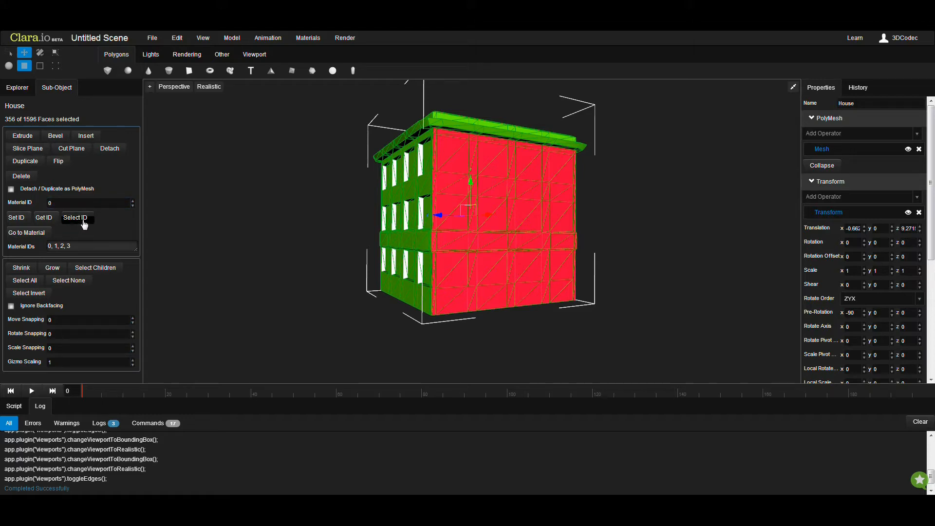
click(83, 221)
middle_drag(387, 184, 474, 265)
middle_drag(498, 207, 533, 203)
- Go to the material assigned to ID 0 and change its diffuse color to a bluish green
drag(63, 202, 40, 203)
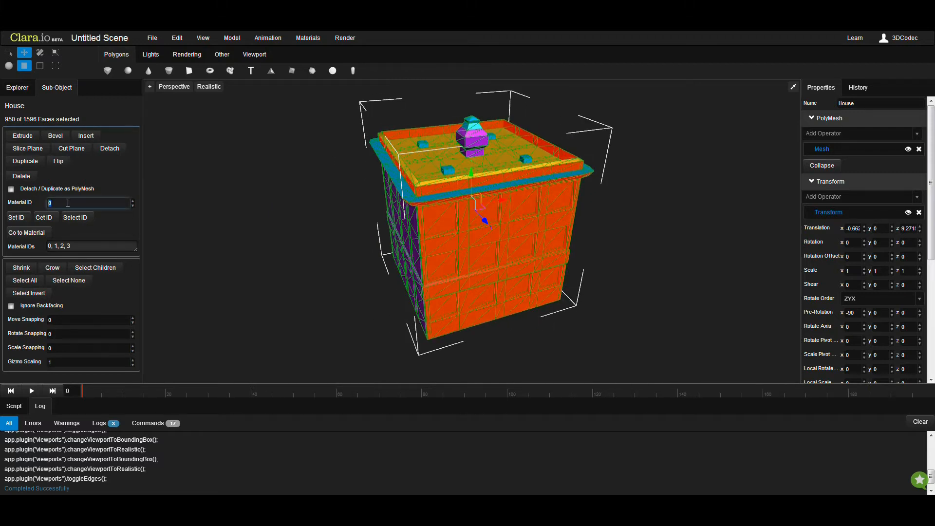
double_click(52, 203)
middle_drag(339, 236, 423, 256)
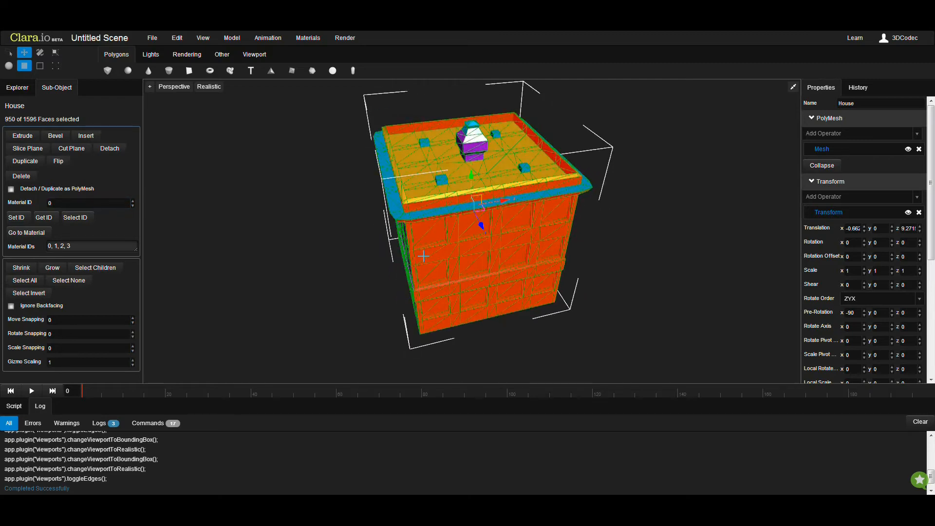
click(63, 202)
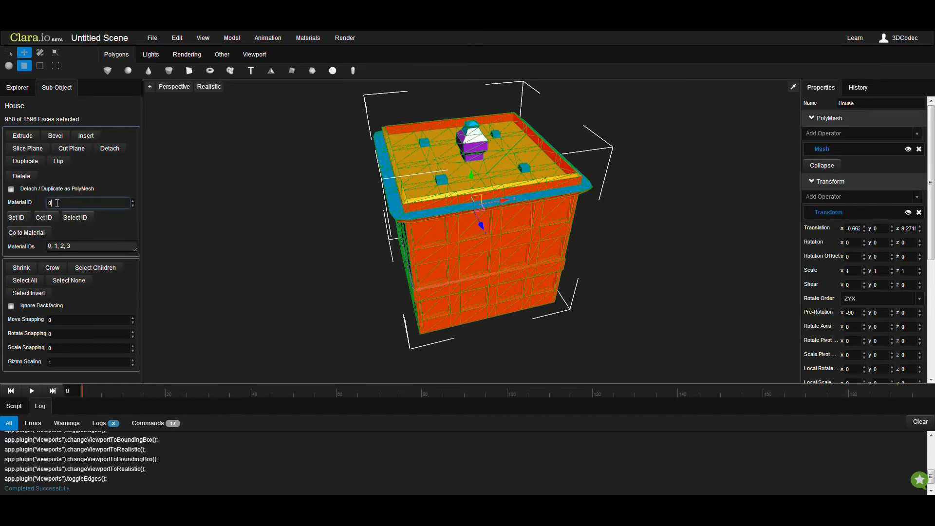
click(27, 233)
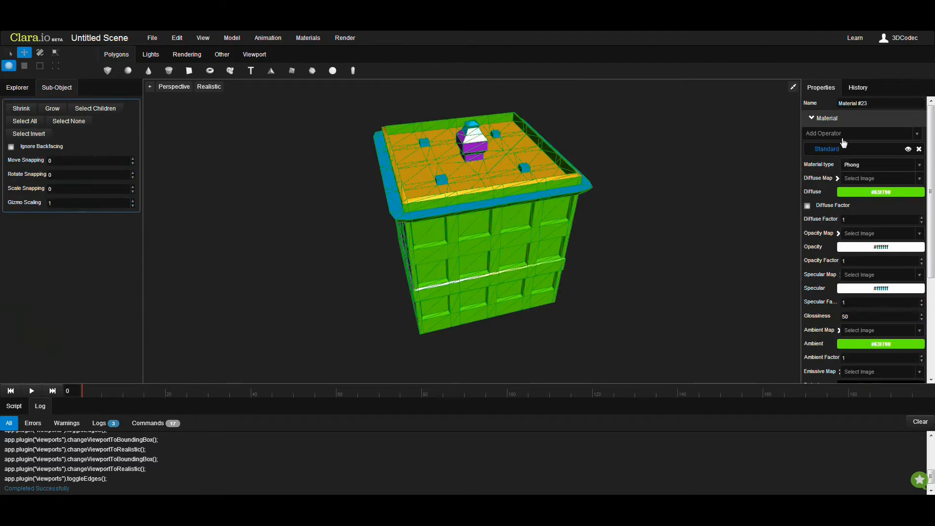
click(858, 191)
mouse_move(862, 206)
mouse_down()
mouse_move(865, 220)
mouse_move(880, 229)
mouse_move(864, 205)
mouse_move(928, 250)
mouse_move(927, 222)
mouse_up()
middle_drag(541, 271, 566, 242)
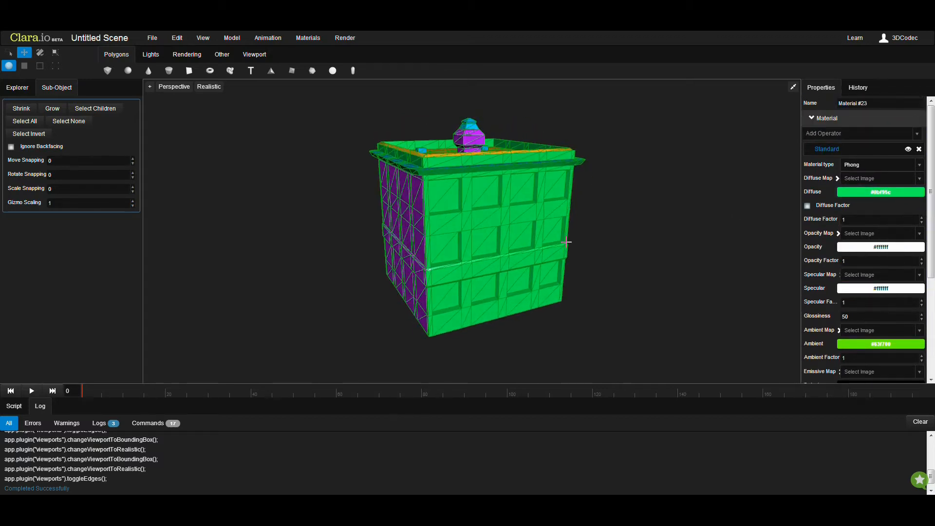
- Import the brick_tiled_2024_2024 image from the Textures folder into the scene's assets and preview it
click(18, 88)
middle_drag(480, 236, 482, 263)
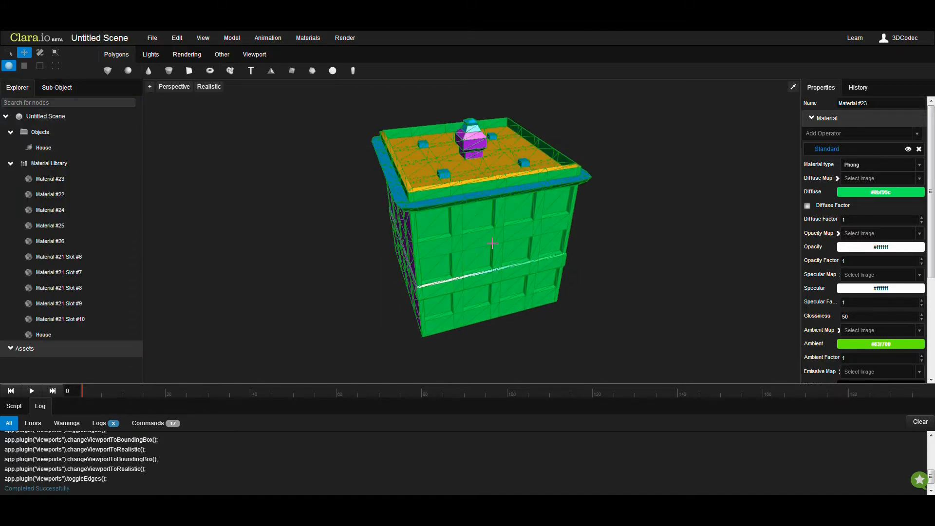
middle_drag(450, 229, 474, 225)
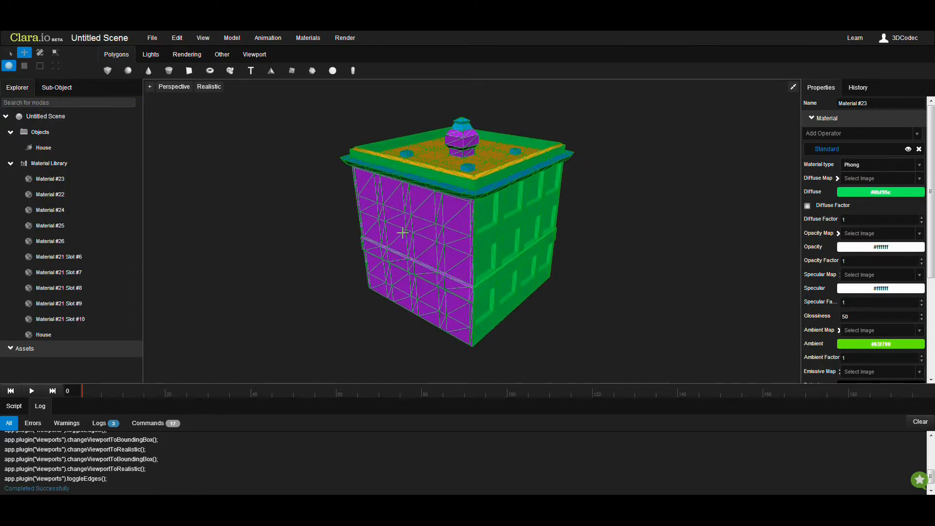
middle_drag(402, 233, 398, 286)
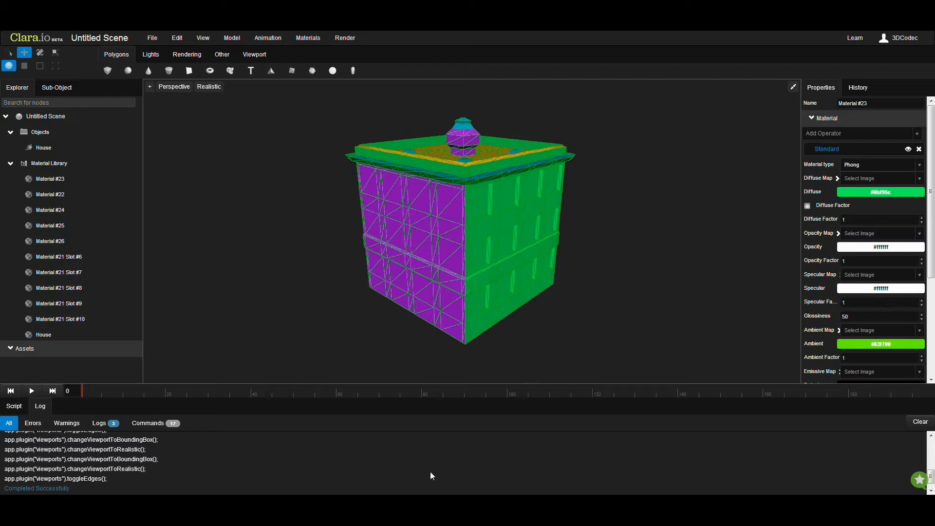
mouse_move(329, 506)
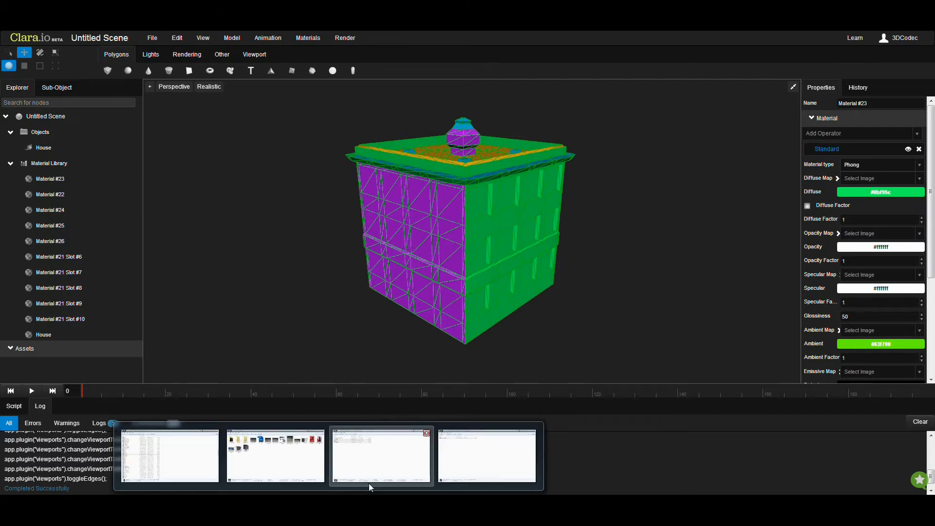
click(385, 468)
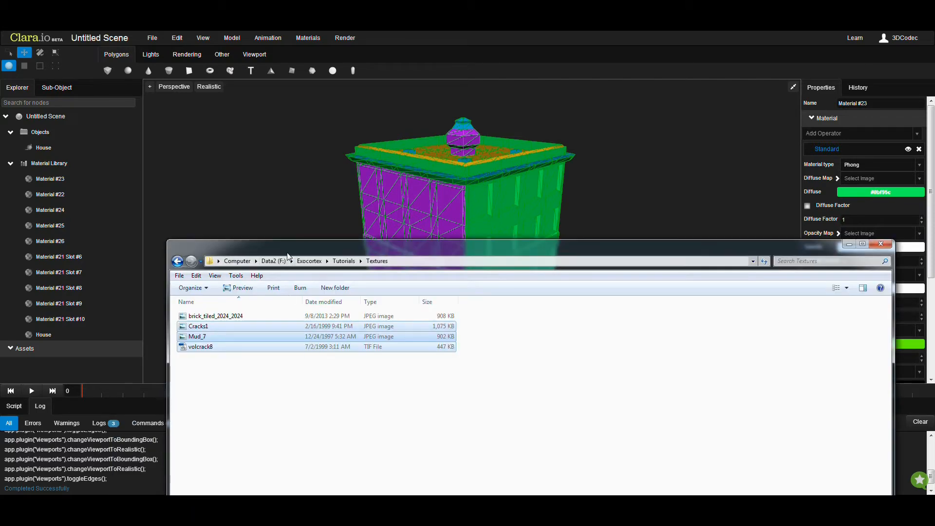
drag(291, 247, 329, 4)
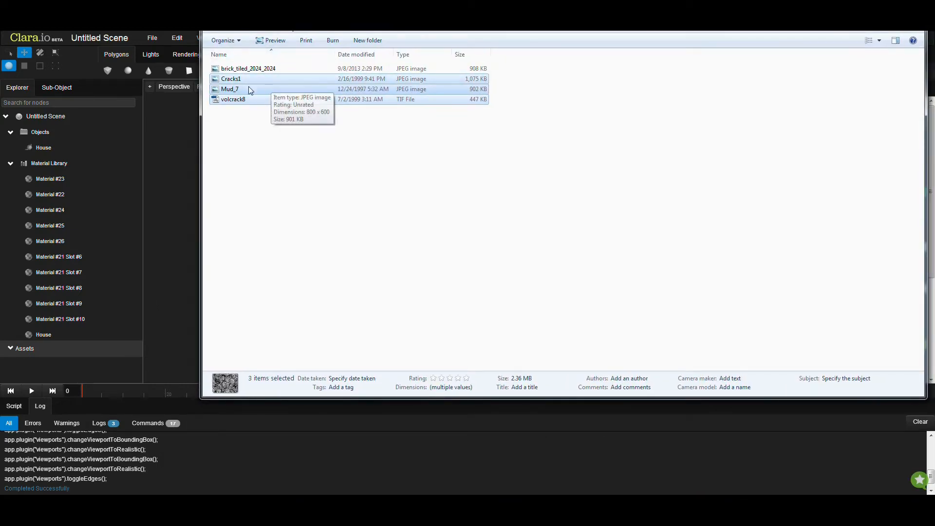
click(246, 136)
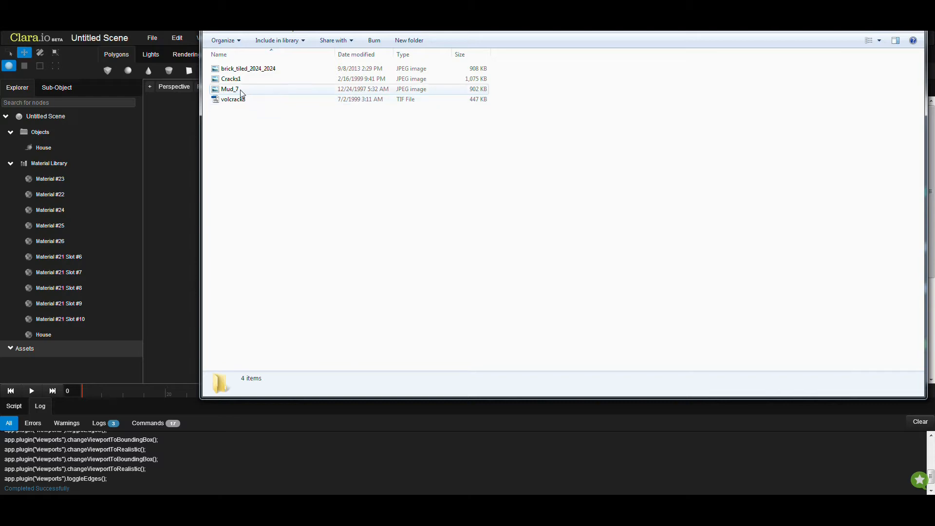
click(251, 69)
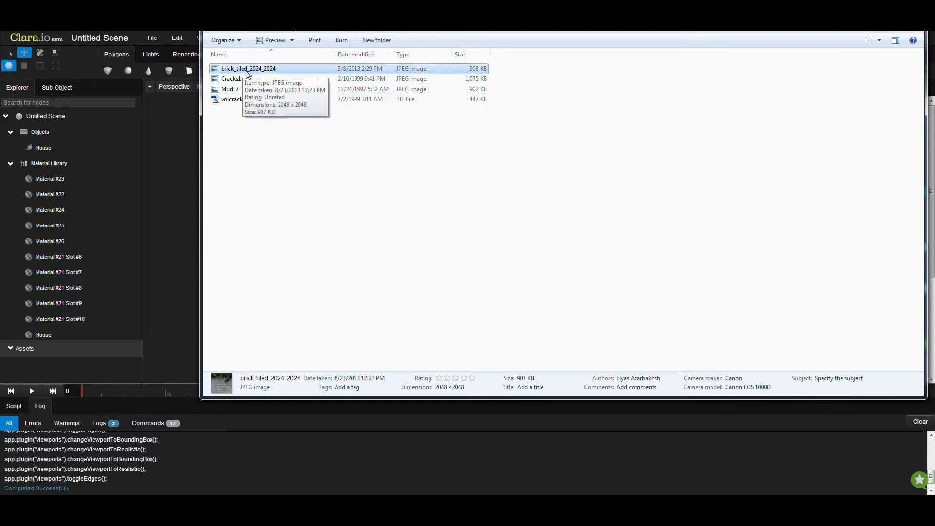
drag(244, 73, 158, 281)
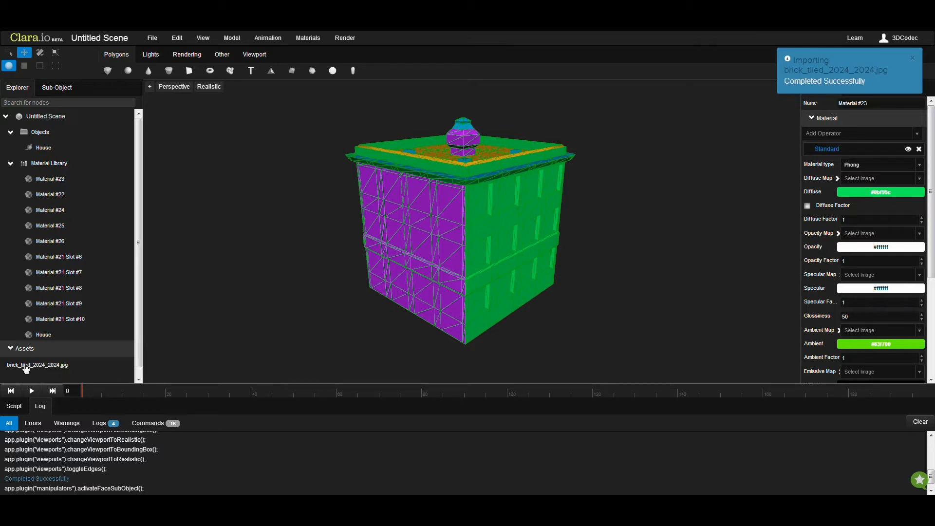
click(22, 367)
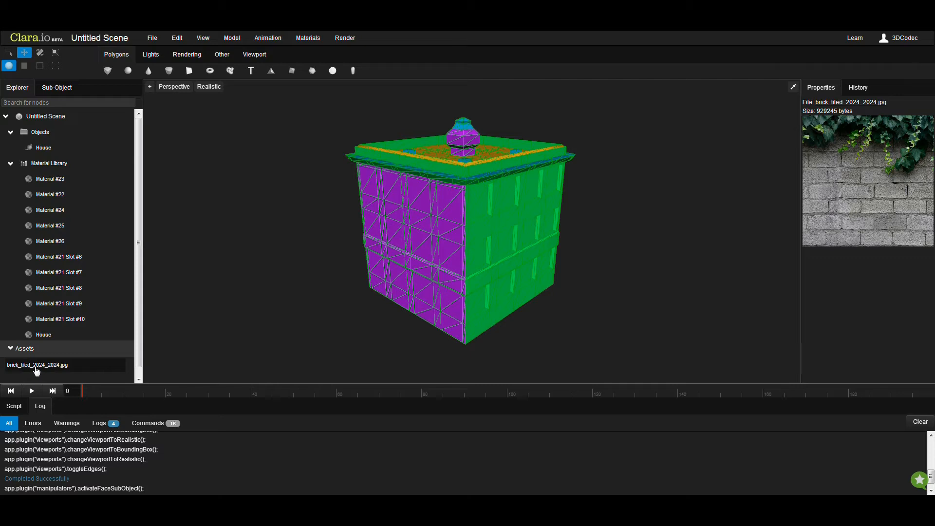
- Select a face on the house's purple wall in face mode and go to the material assigned to it
click(501, 201)
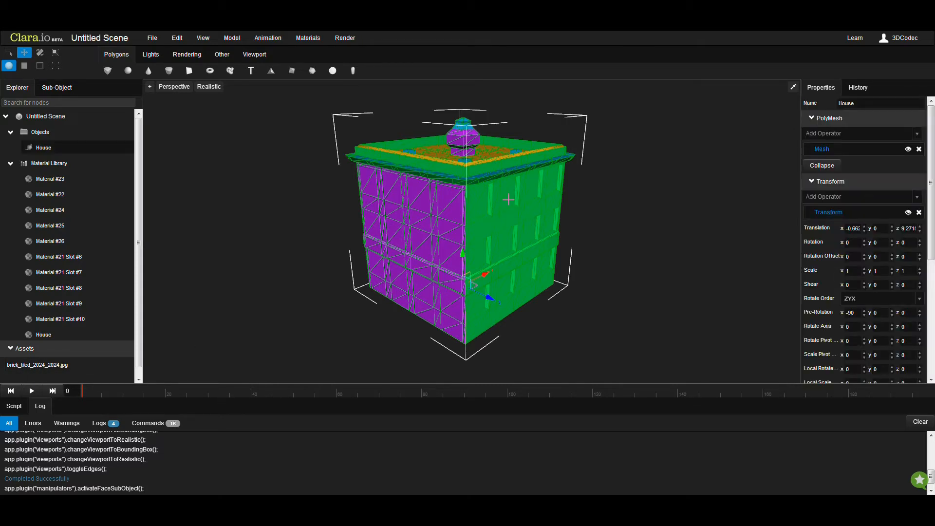
middle_drag(463, 239, 440, 246)
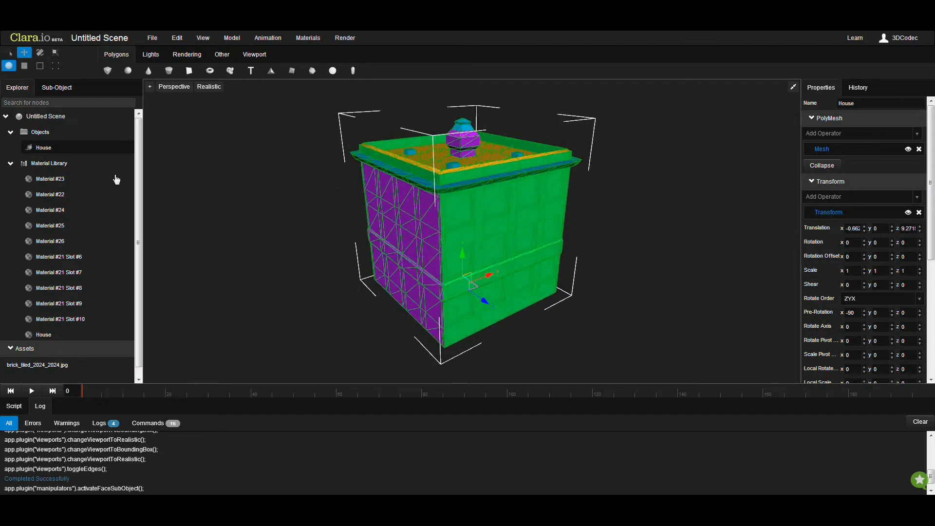
scroll(139, 175, down, 1)
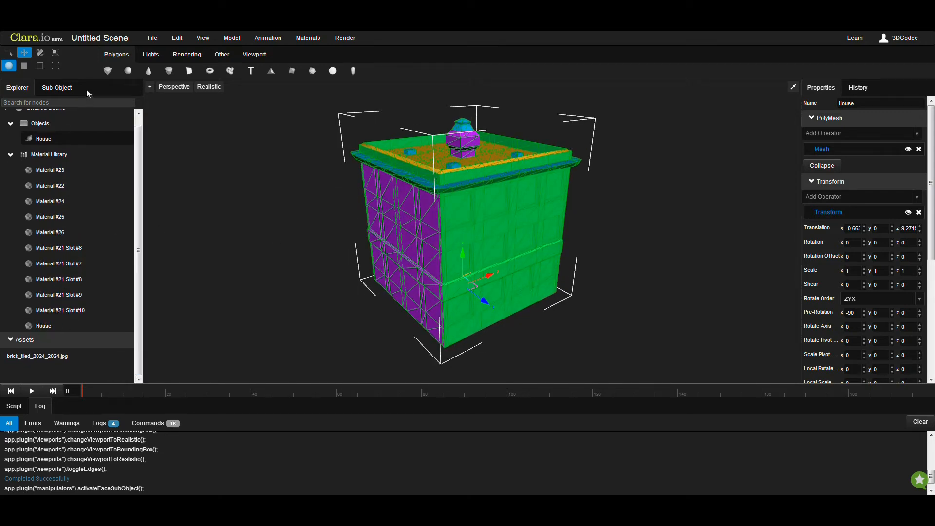
click(377, 218)
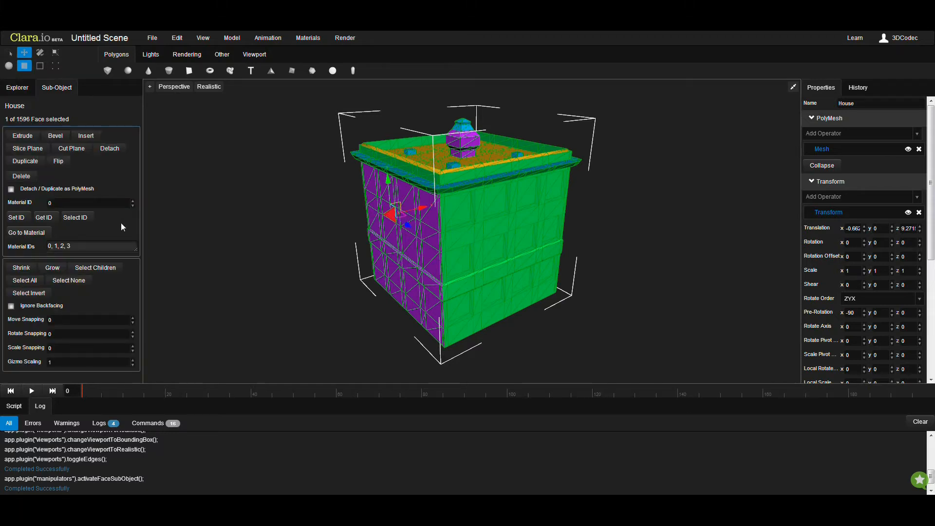
click(27, 232)
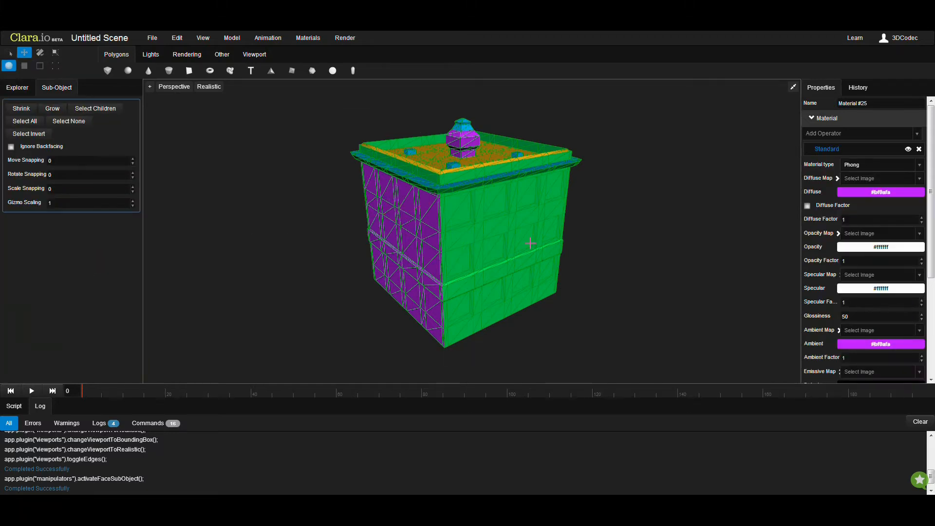
- Set the purple wall material's diffuse map to brick_tiled_2024_2024.jpg and view the textured wall
click(913, 180)
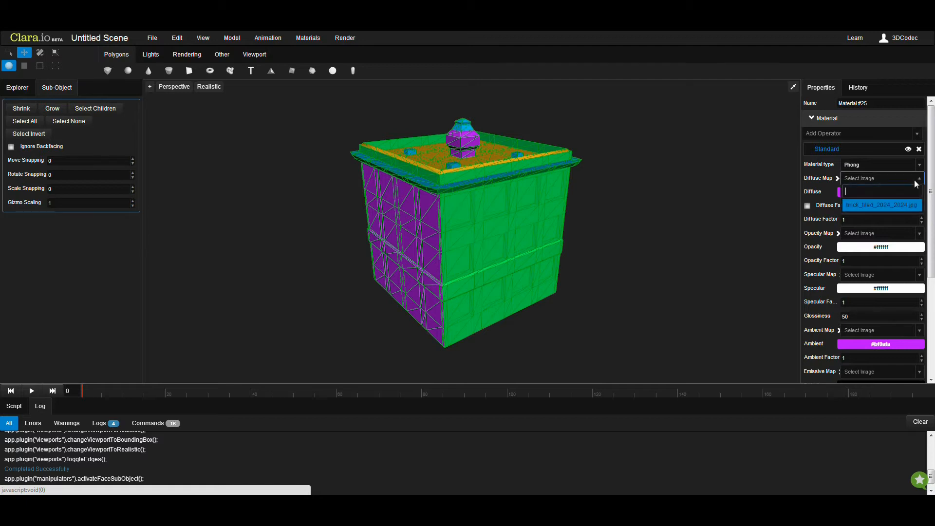
click(888, 207)
scroll(440, 300, up, 1)
middle_drag(441, 300, 450, 326)
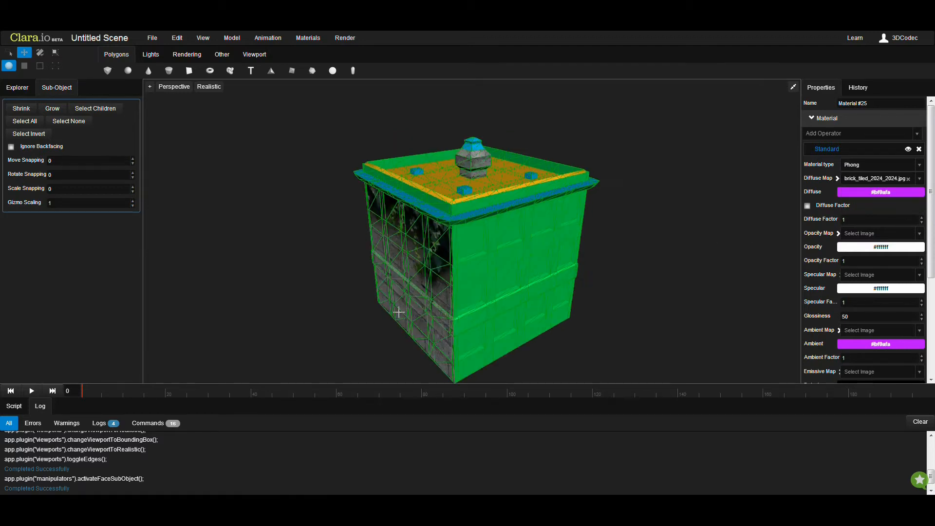
middle_drag(371, 309, 384, 297)
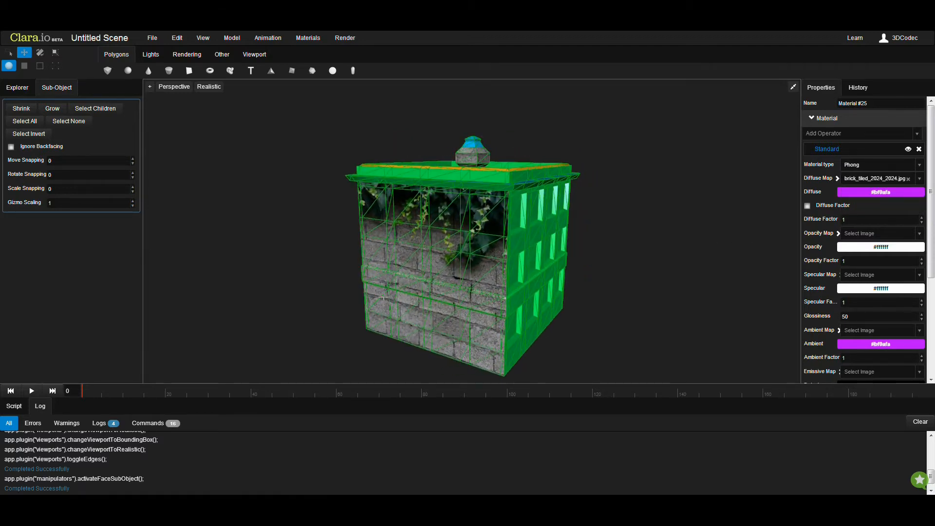
- Hide the mesh edges and inspect the brick texture around the house
key(4)
middle_drag(502, 289, 414, 293)
middle_drag(390, 287, 514, 295)
- Enter face mode on the house with the Select tool, clear the face selection and show the mesh edges again
click(487, 296)
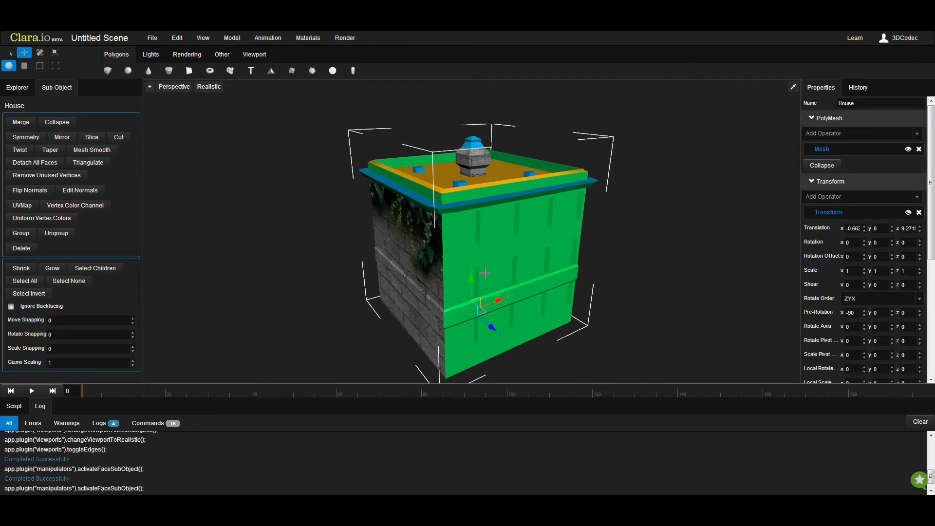
middle_drag(485, 273, 438, 270)
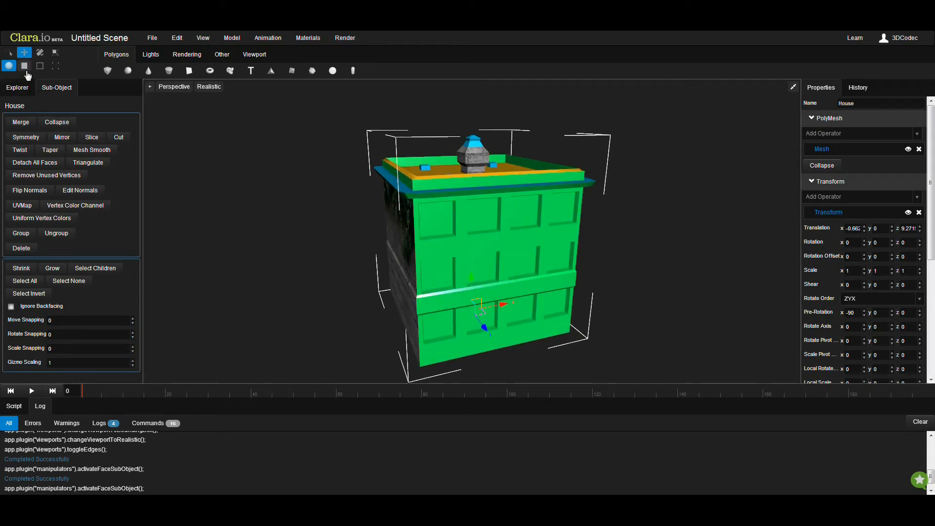
click(25, 65)
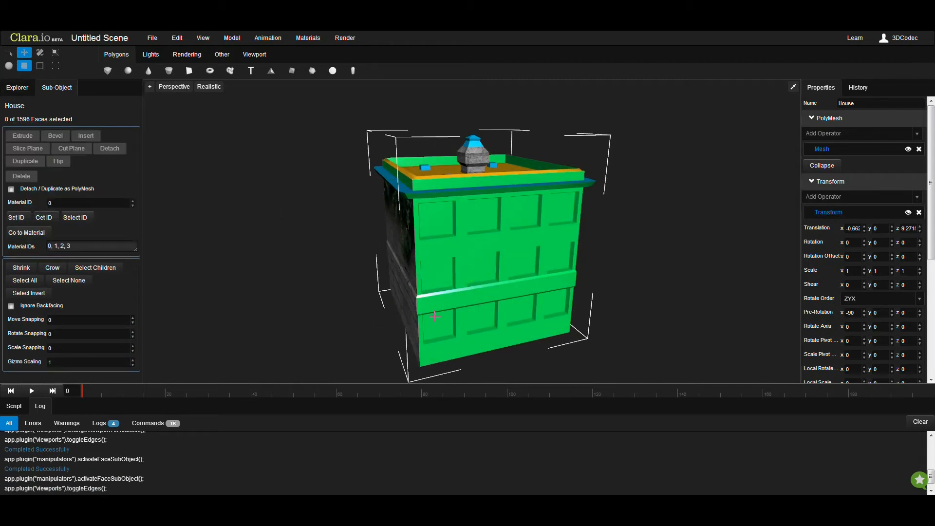
middle_drag(438, 302, 429, 222)
click(428, 219)
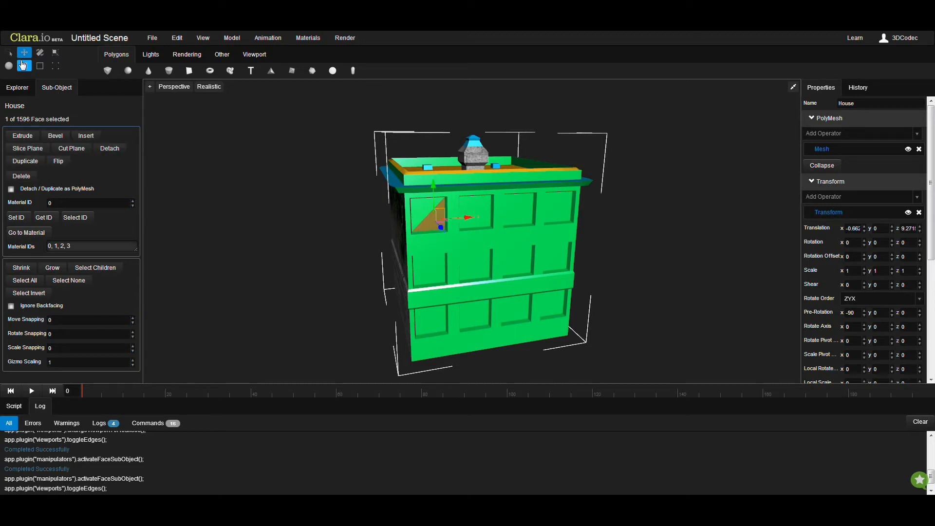
key(q)
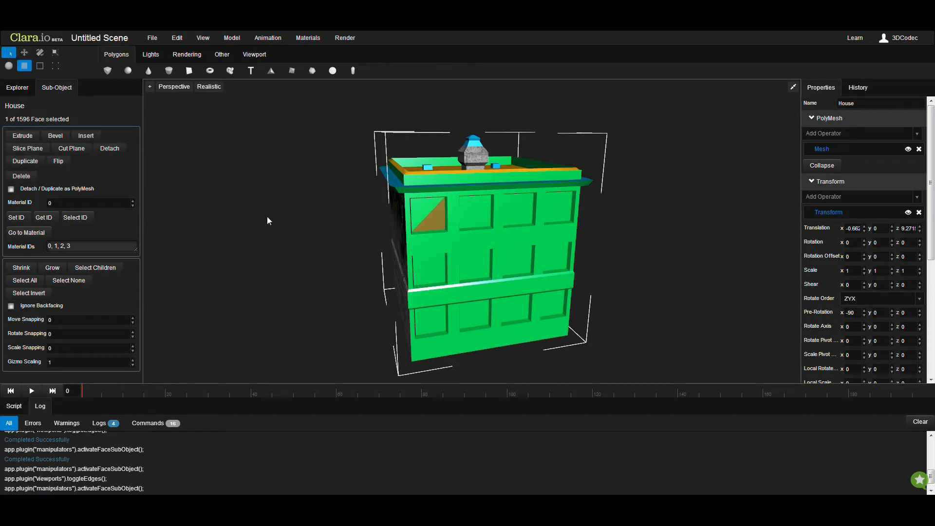
click(192, 130)
click(209, 86)
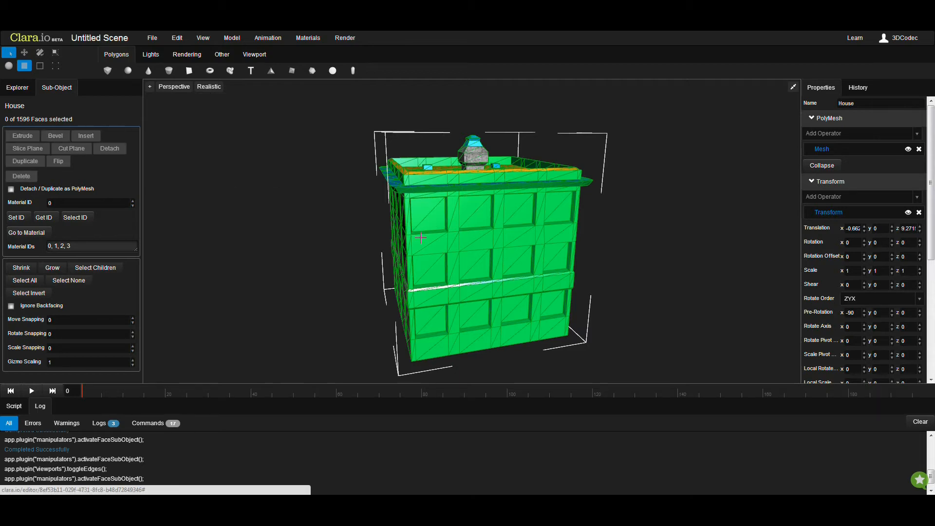
- Select both triangular faces of each of the four top-row window panels on the green wall
click(422, 206)
shift+click(475, 219)
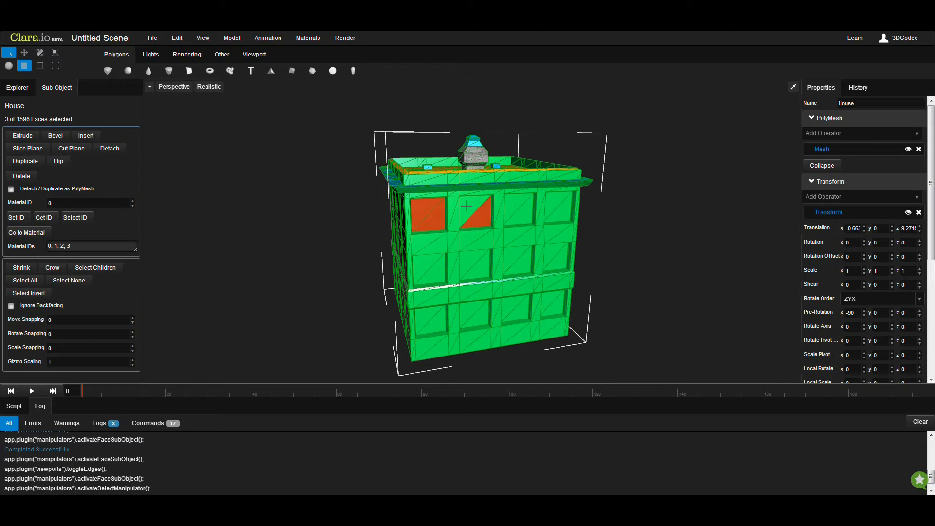
shift+click(469, 206)
shift+click(521, 217)
shift+click(514, 205)
shift+click(563, 212)
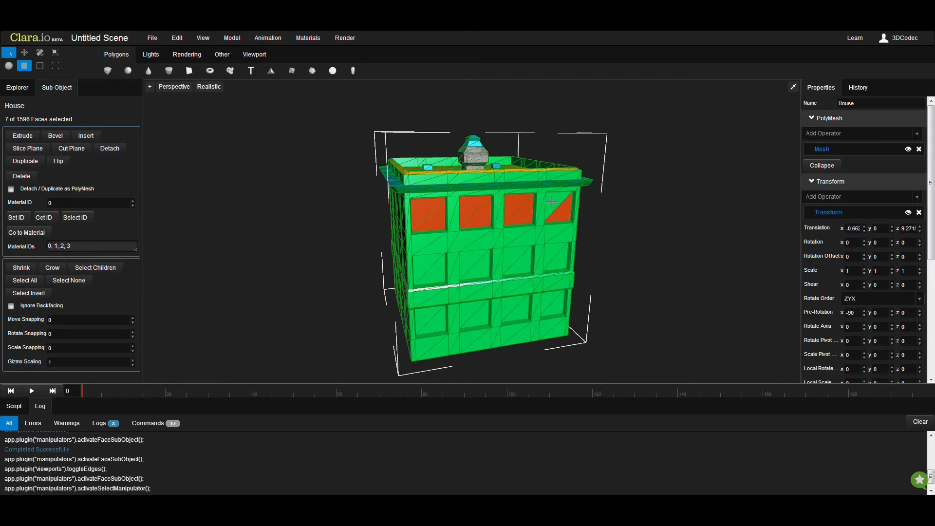
shift+click(552, 202)
- Assign material ID 4 to the selected window faces and return to object mode
middle_drag(454, 265, 429, 257)
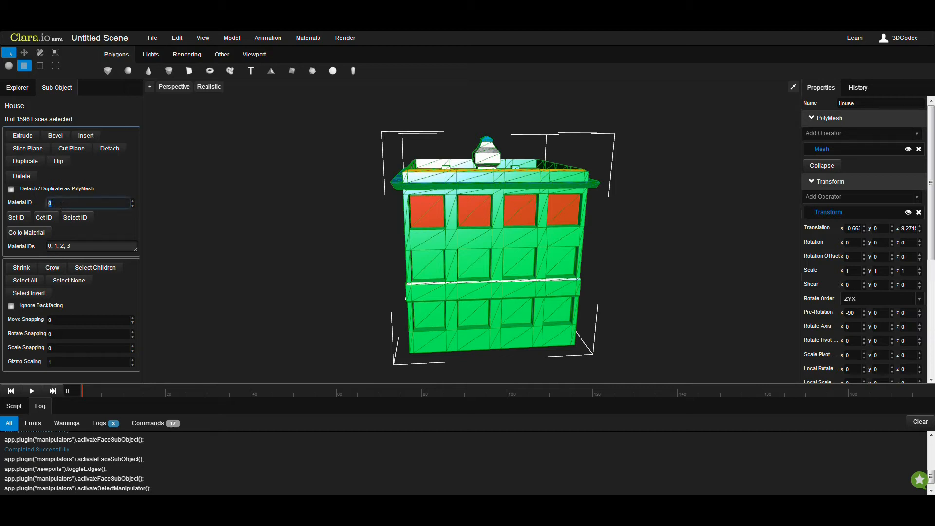
click(16, 219)
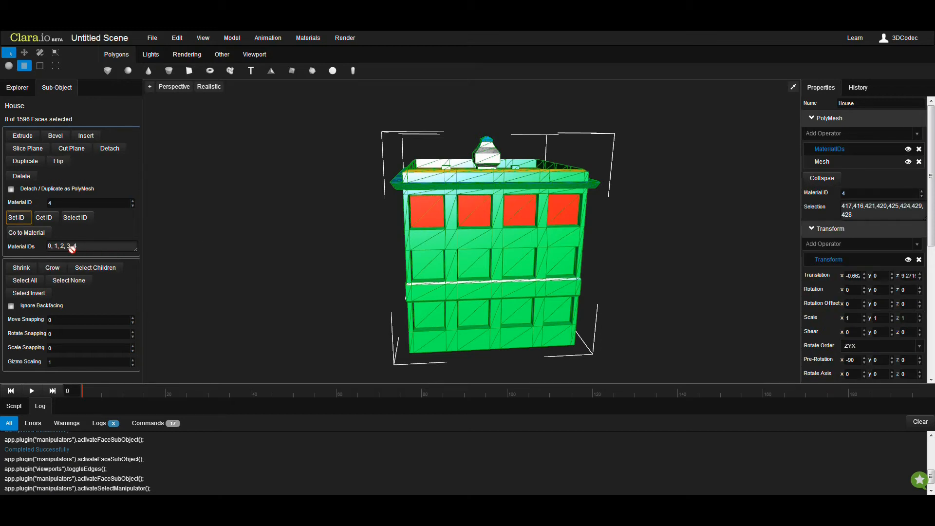
key(1)
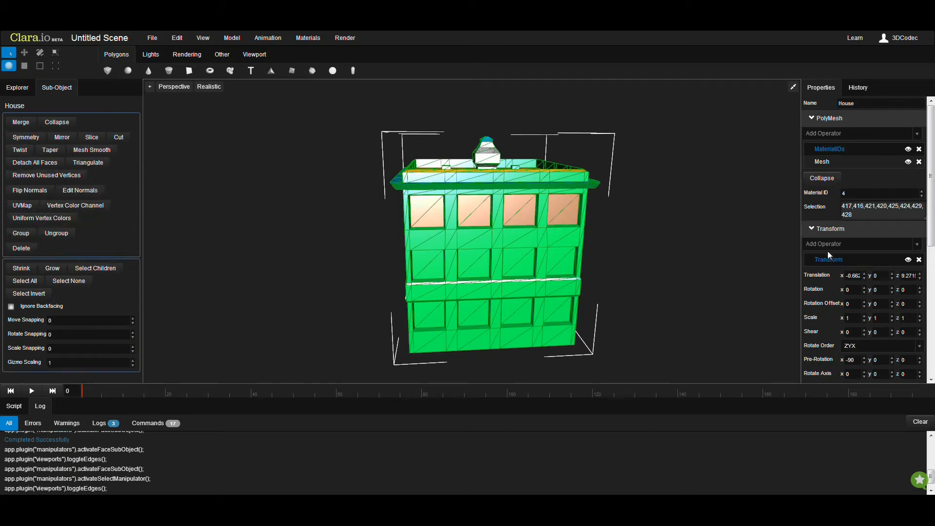
- Open the multi-ID material assigned to the house and review its material ID slots
scroll(925, 221, down, 5)
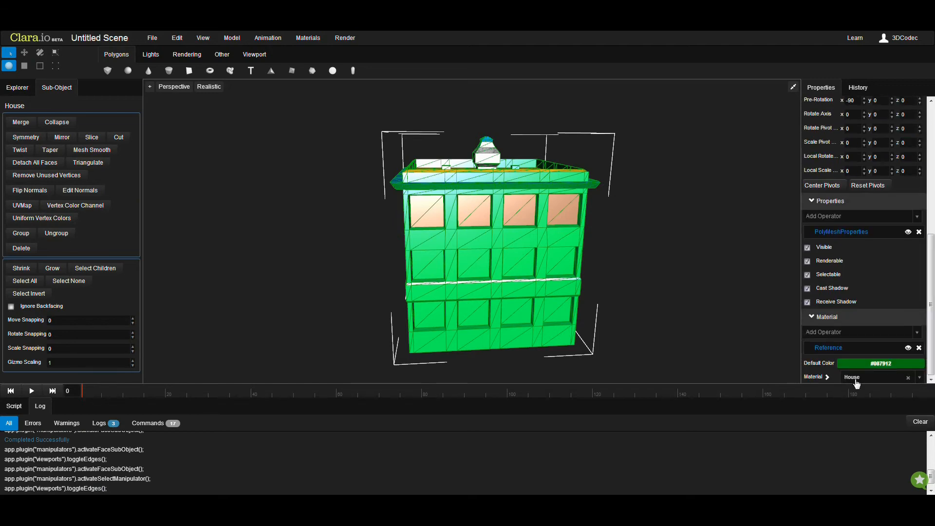
click(827, 378)
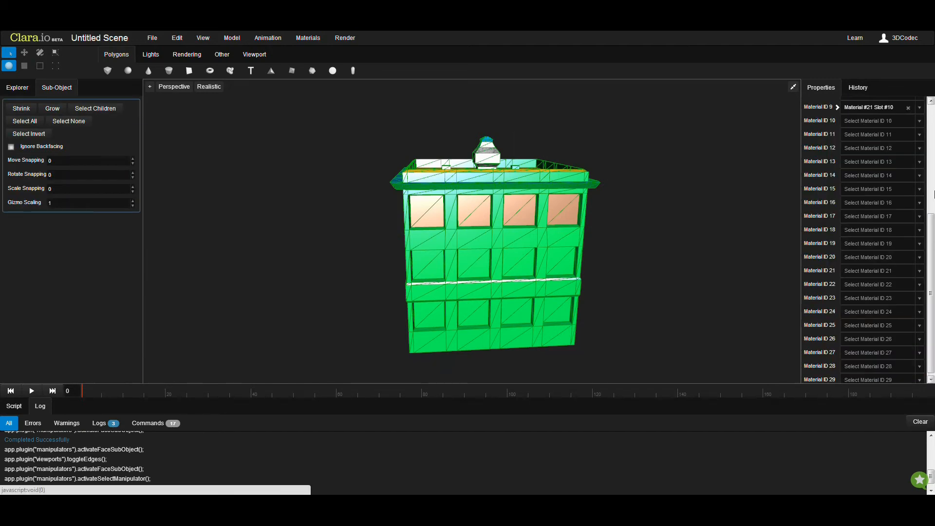
scroll(932, 237, up, 5)
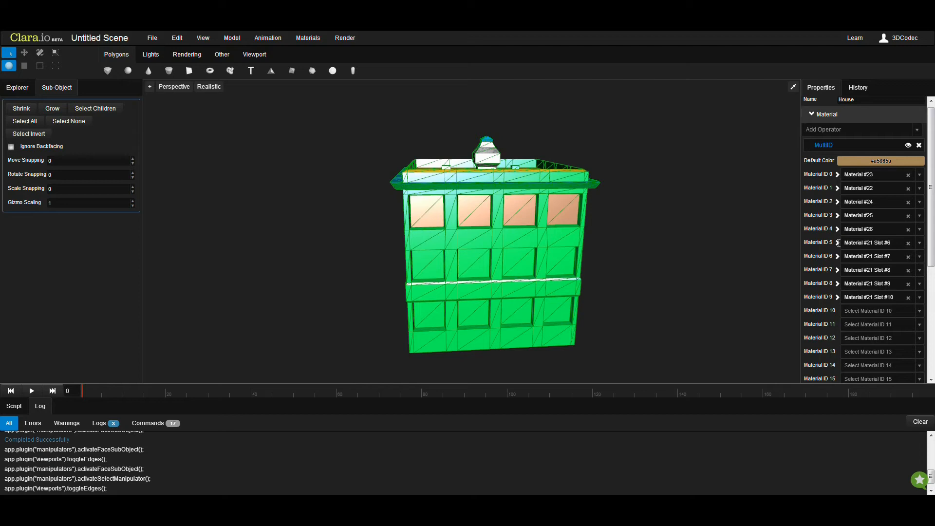
click(837, 243)
scroll(931, 273, down, 1)
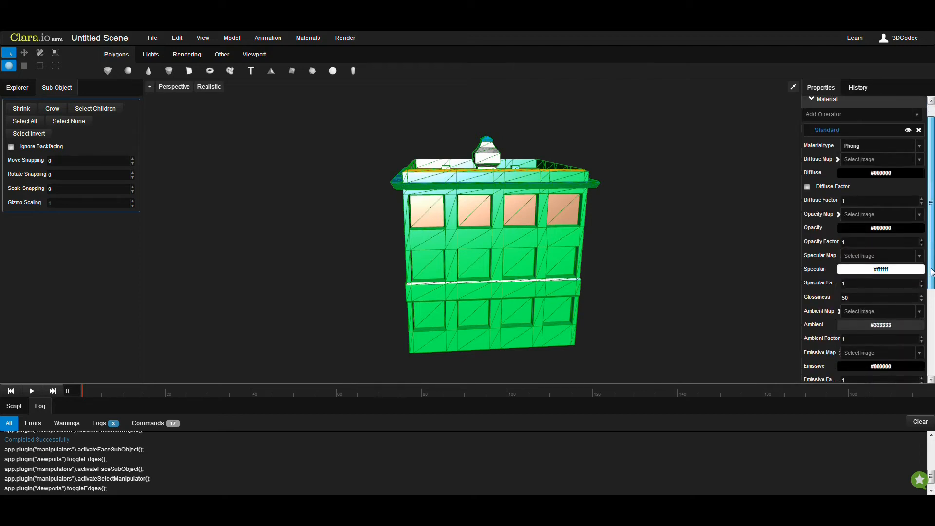
scroll(932, 273, down, 3)
click(538, 264)
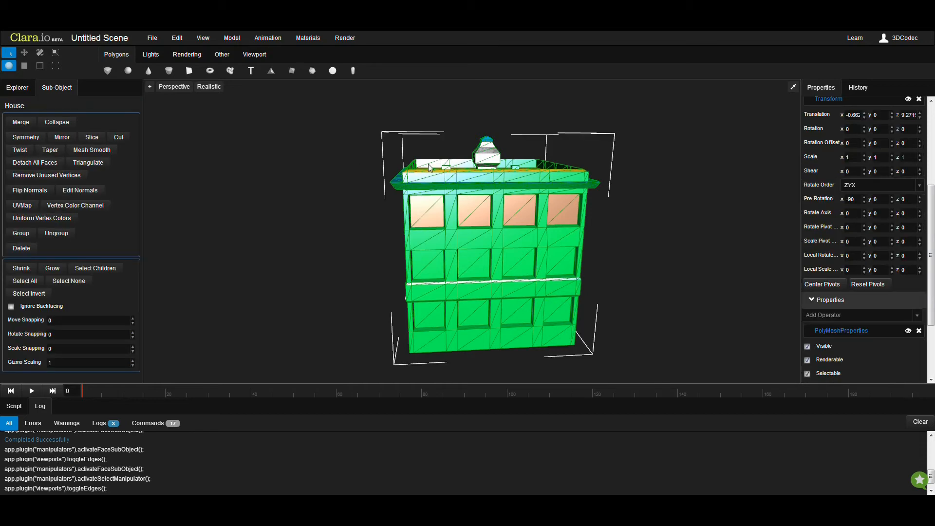
- Open the material in the house material's ID 4 slot and change its diffuse color to a bright, saturated orange
scroll(892, 318, down, 2)
click(827, 378)
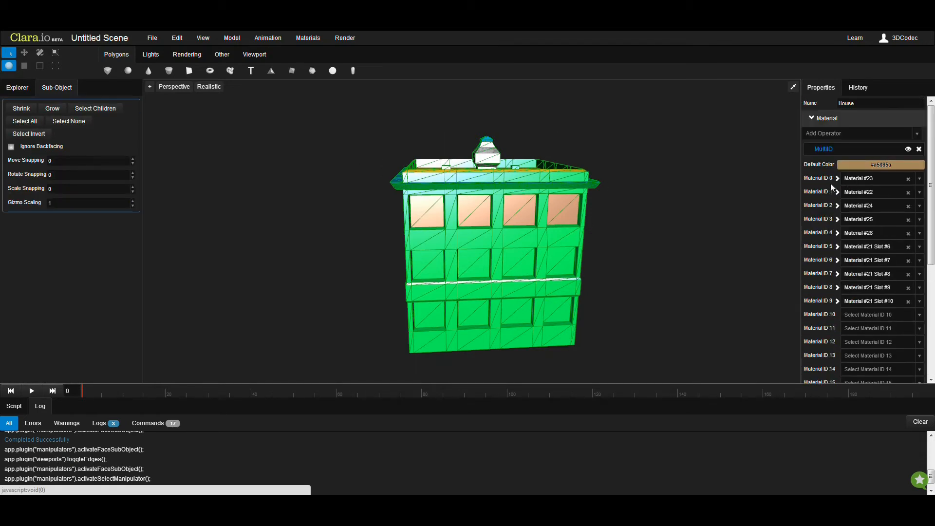
click(838, 234)
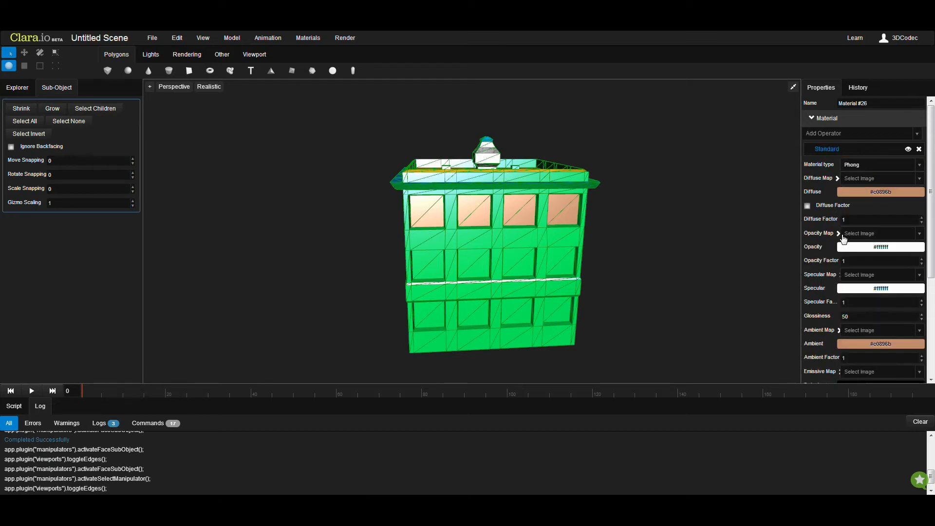
click(867, 195)
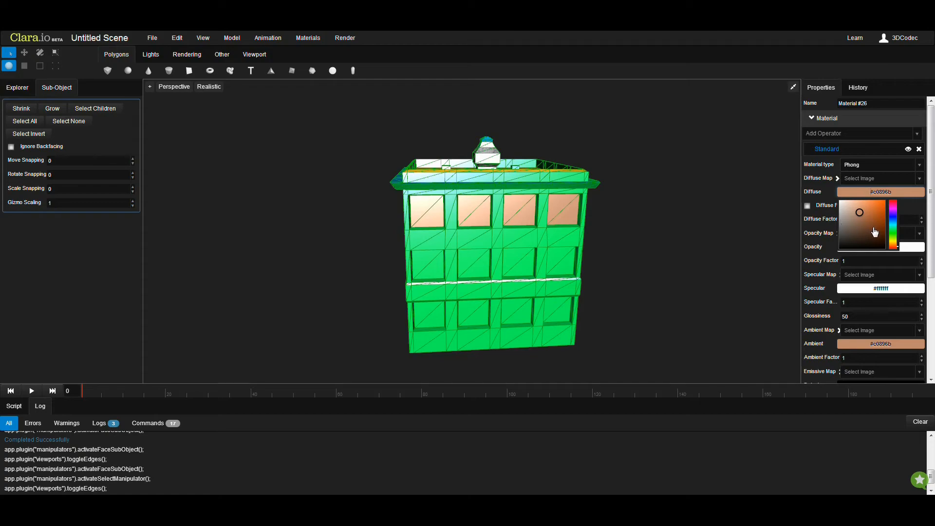
drag(873, 228, 887, 201)
middle_drag(669, 249, 697, 266)
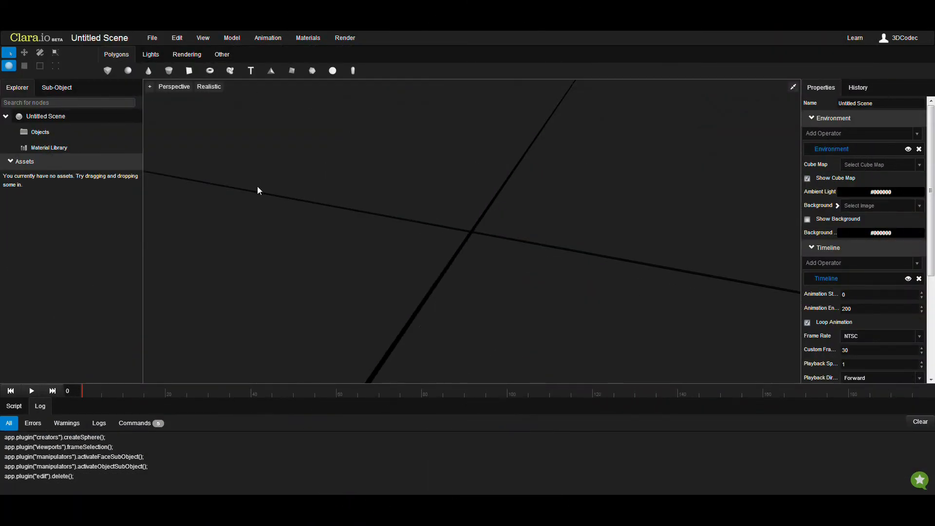
- Create a polygon sphere in the empty scene and enter face mode with its mesh edges shown
click(127, 72)
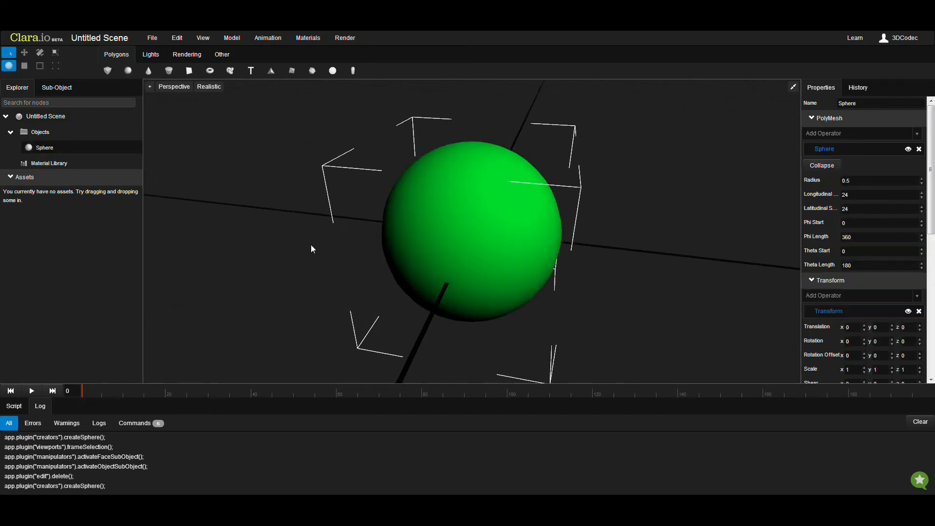
click(28, 68)
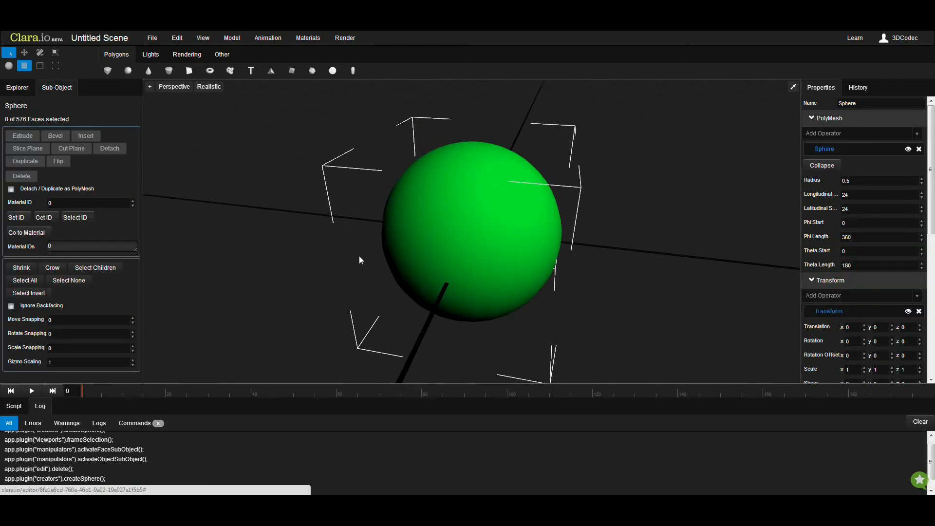
middle_drag(493, 230, 494, 235)
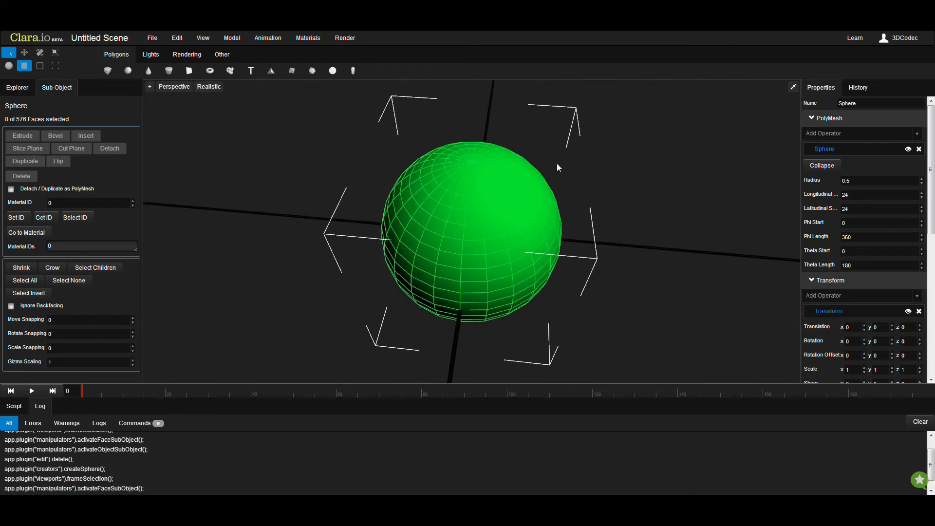
- Select about half of the sphere's faces, assign them material ID 1 and clear the selection
drag(579, 118, 477, 329)
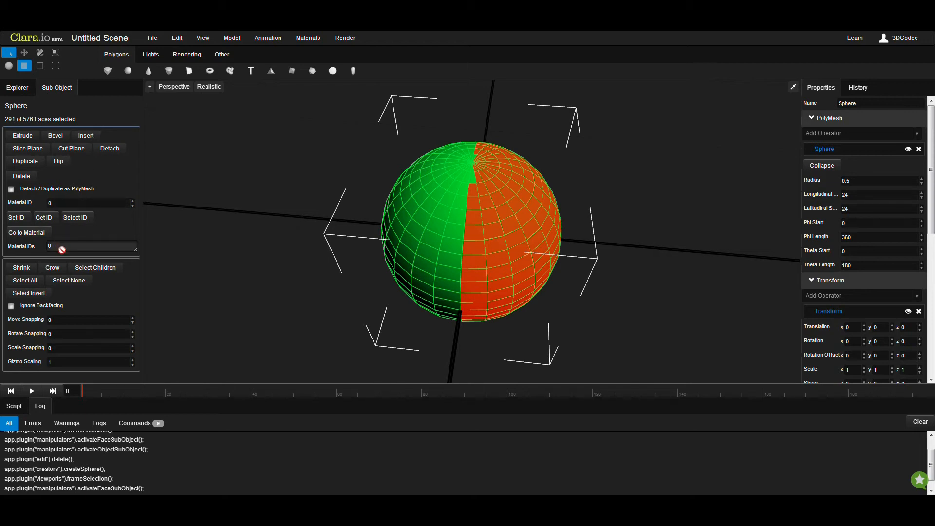
double_click(58, 204)
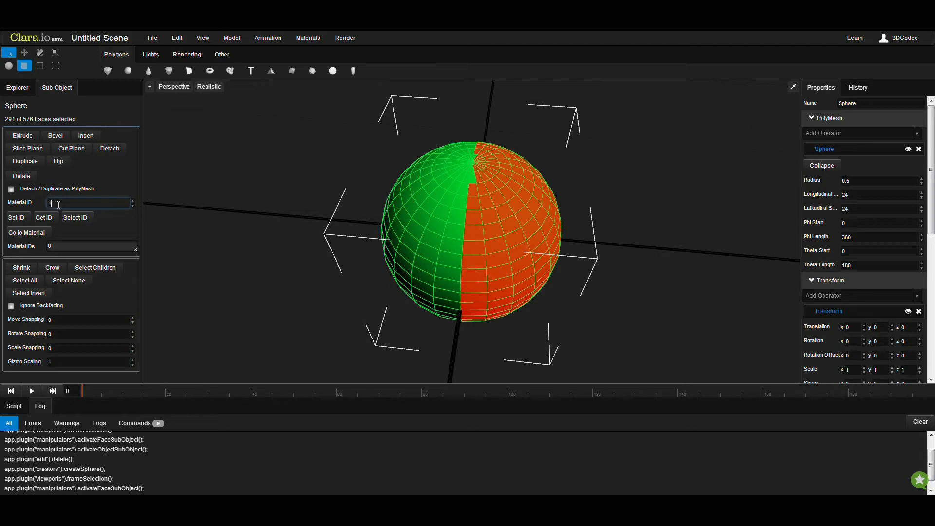
click(17, 217)
middle_drag(505, 247, 501, 226)
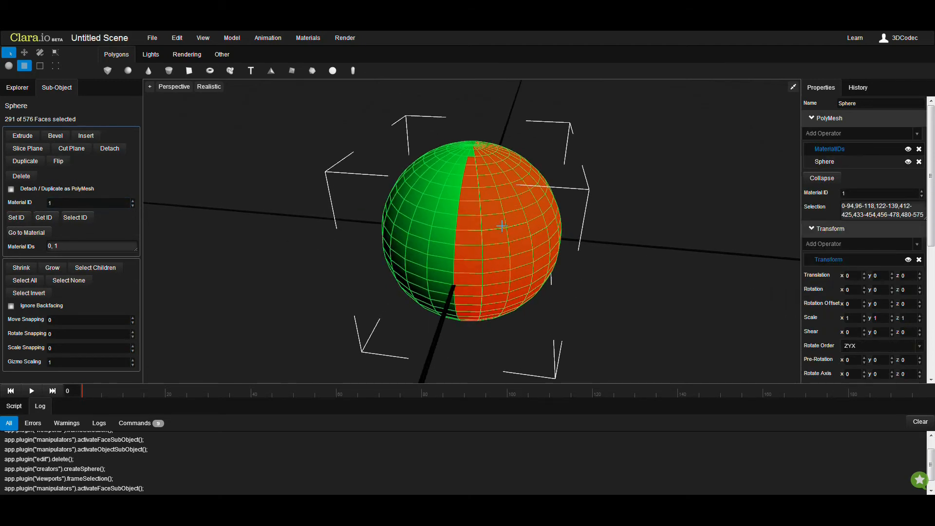
click(604, 218)
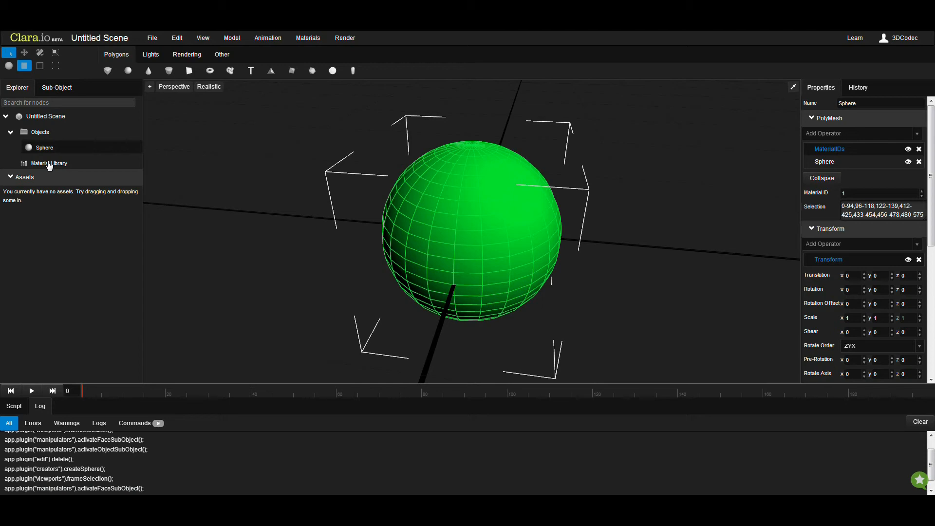
- Create a multi-ID material in the Material Library and check which materials its ID 0 slot offers
click(50, 164)
right_click(50, 164)
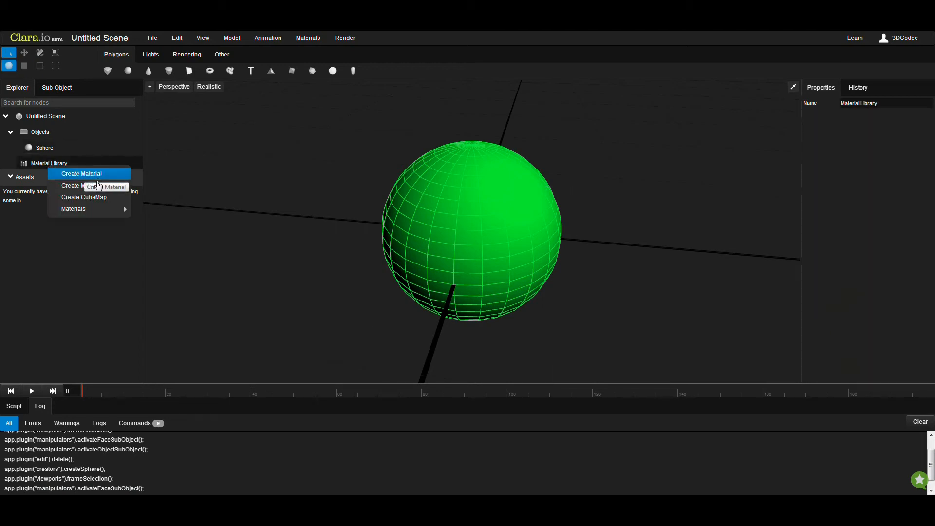
click(99, 186)
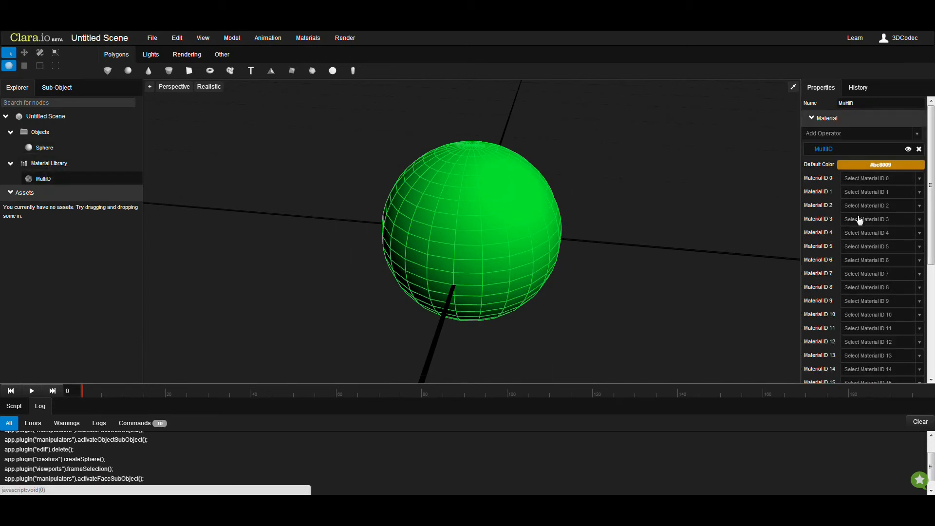
click(878, 180)
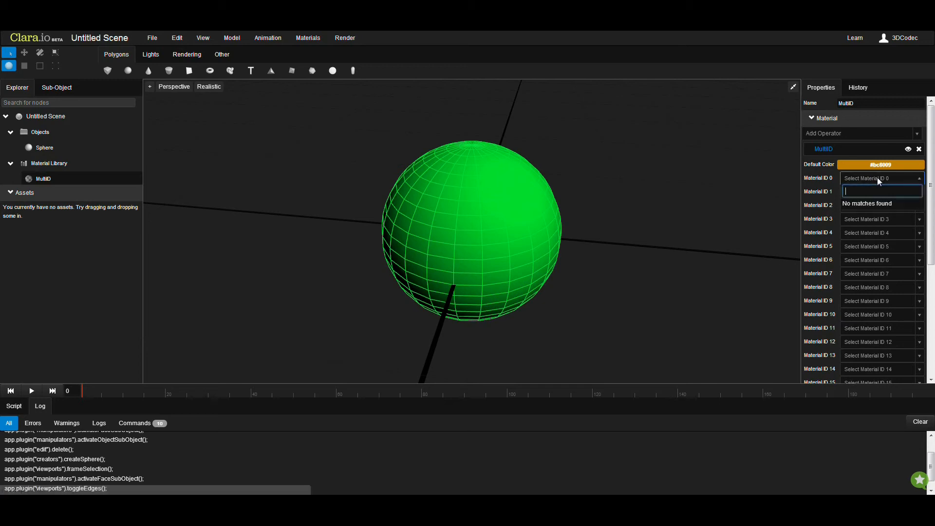
click(879, 179)
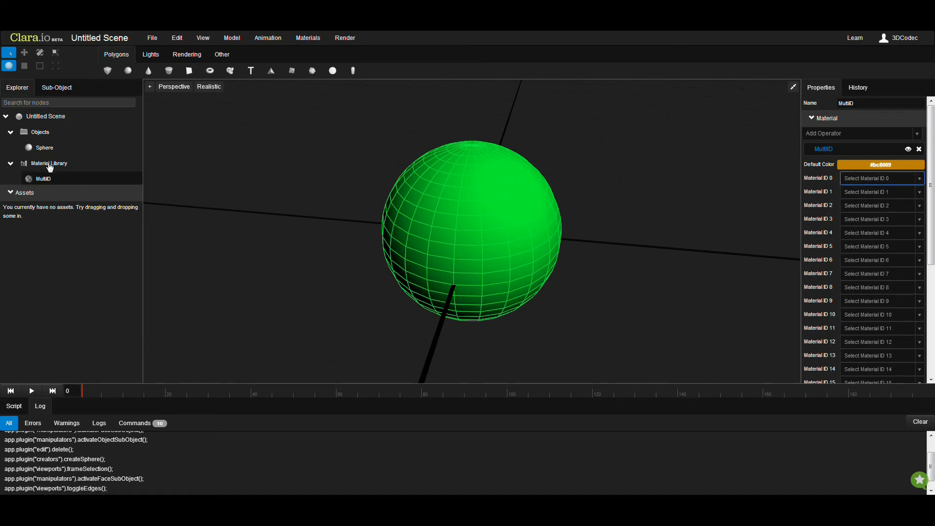
- Create a standard material in the Material Library, set its type to Phong and its diffuse color to bright green
click(50, 167)
right_click(50, 167)
click(88, 175)
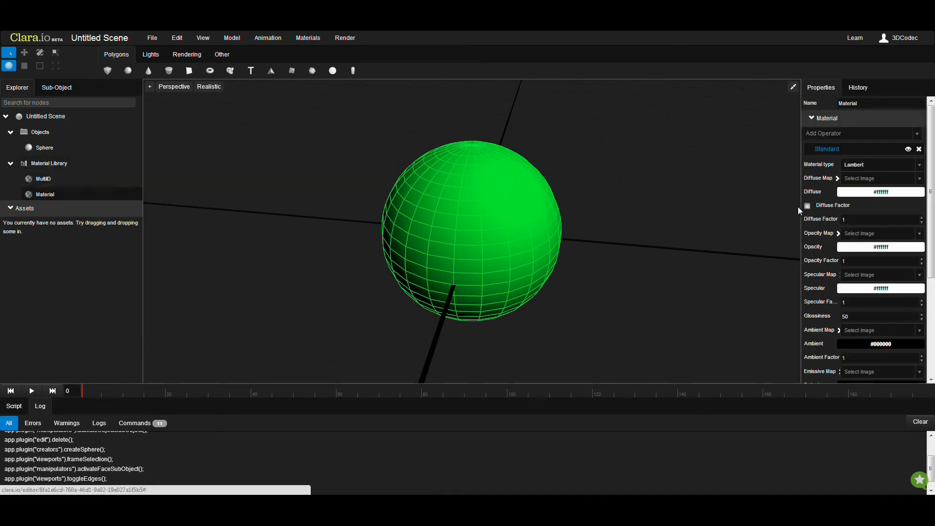
click(866, 166)
click(882, 204)
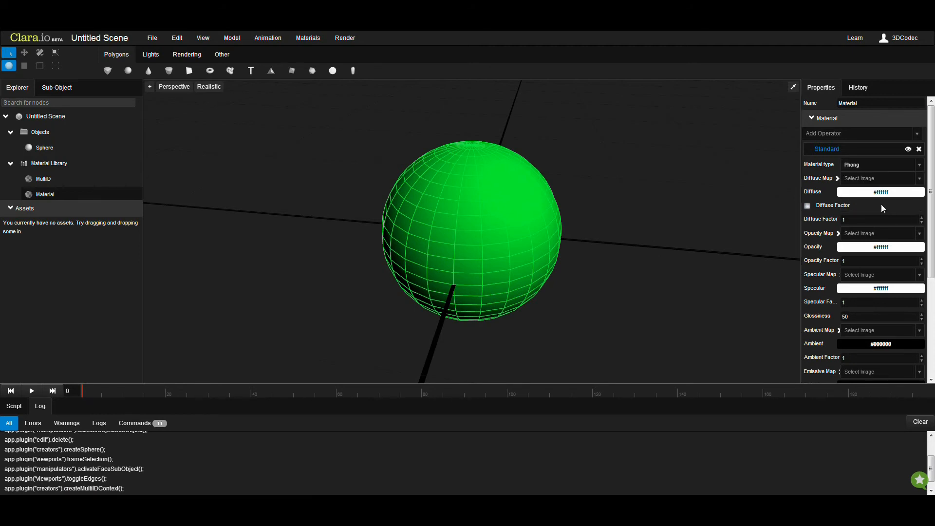
click(878, 192)
drag(874, 212, 890, 200)
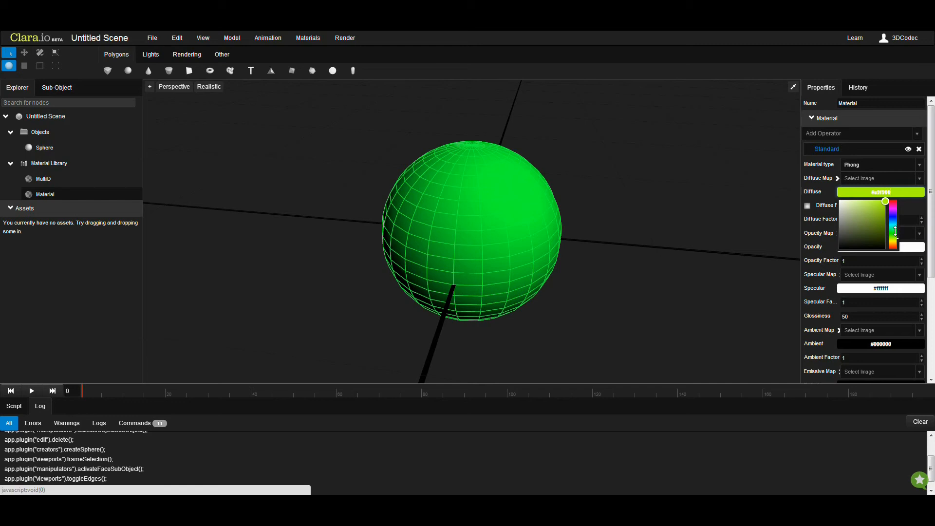
click(894, 235)
click(287, 214)
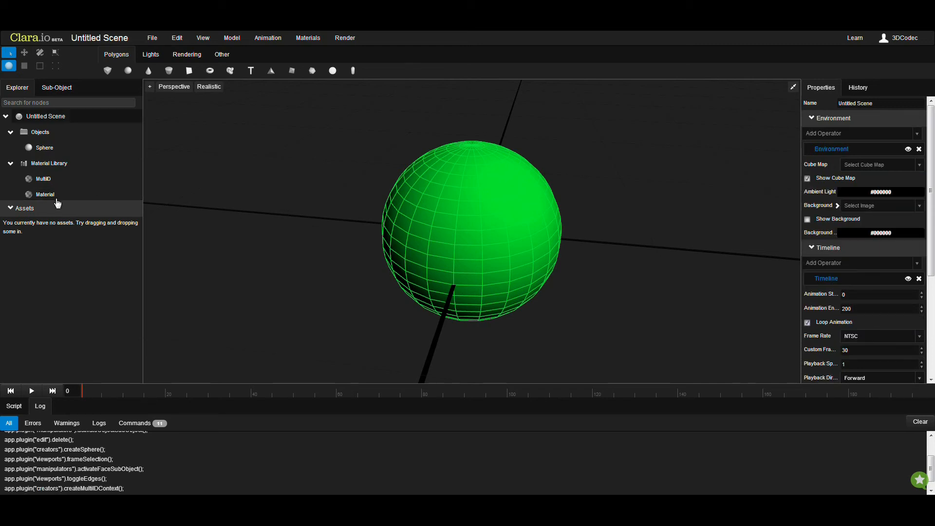
- Rename the green Phong material as Material_1
click(56, 195)
click(877, 103)
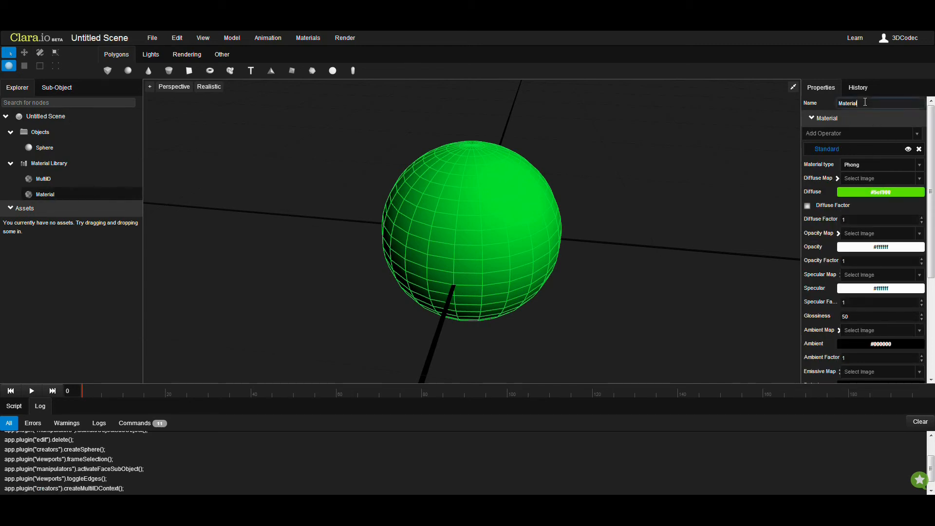
text(_21)
key(Return)
click(866, 105)
key(BackSpace)
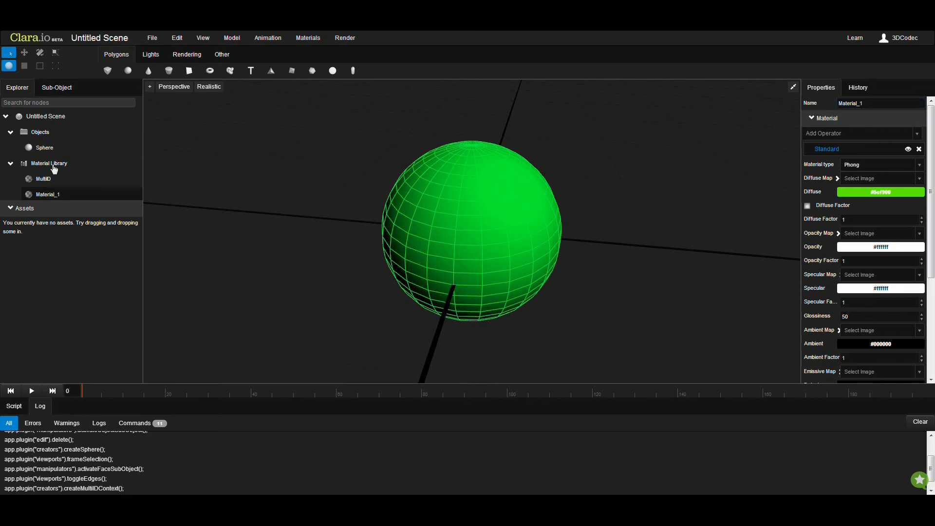
- Create a second standard material in the Material Library and set its diffuse color to blue #1d44aa
right_click(55, 165)
click(77, 175)
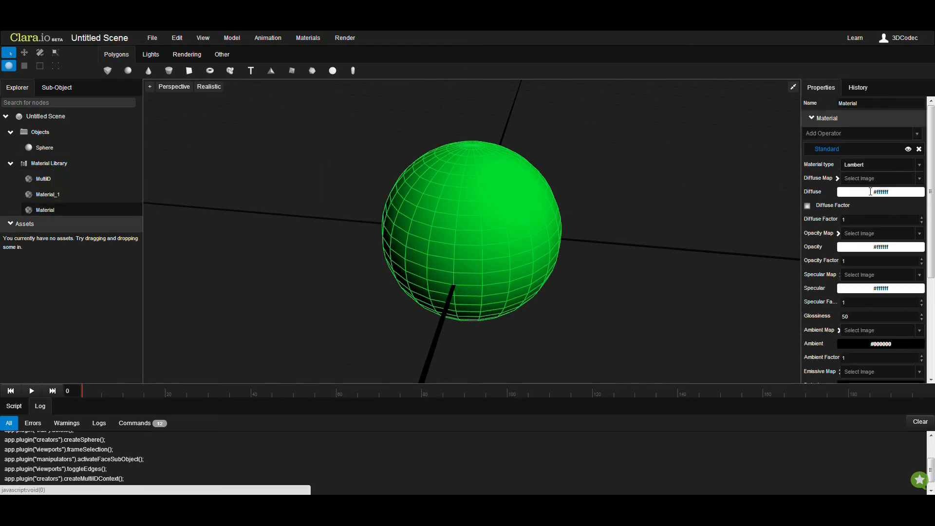
click(871, 192)
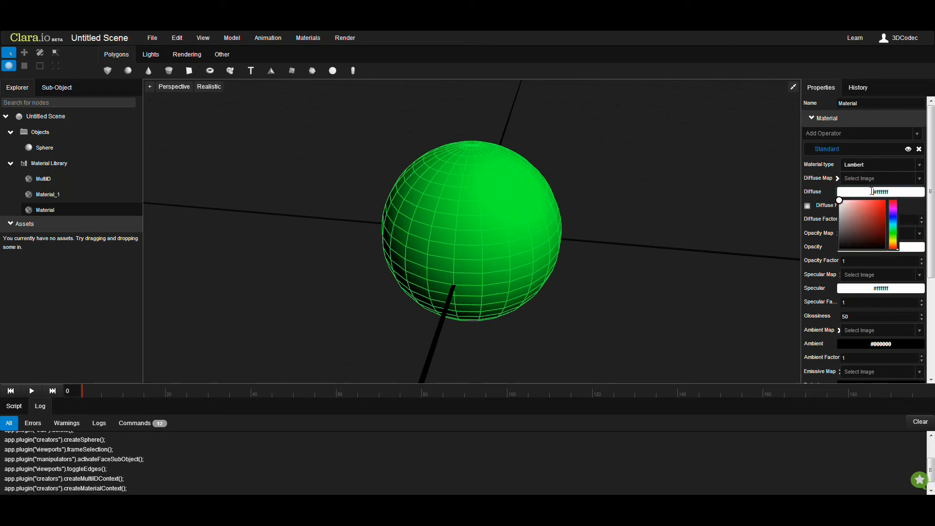
click(874, 192)
click(880, 192)
click(891, 230)
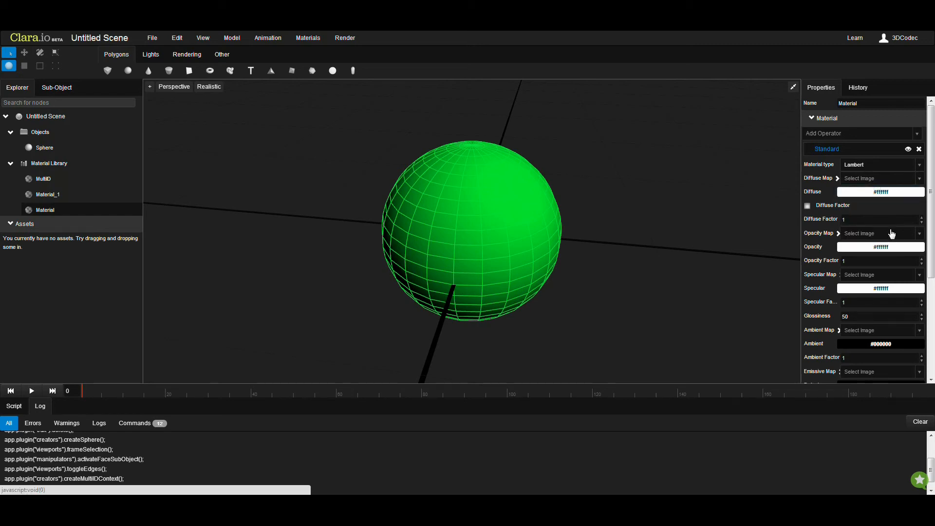
click(882, 192)
drag(876, 220, 892, 219)
click(888, 193)
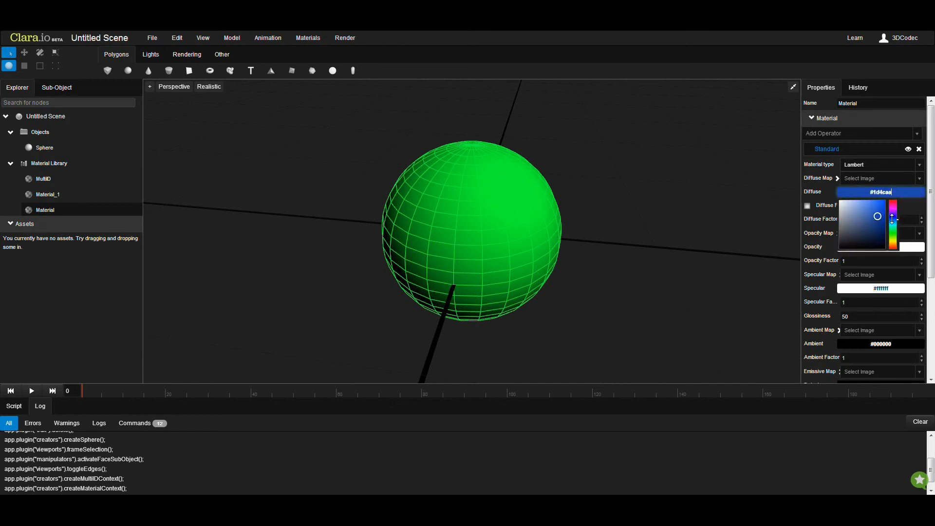
click(888, 192)
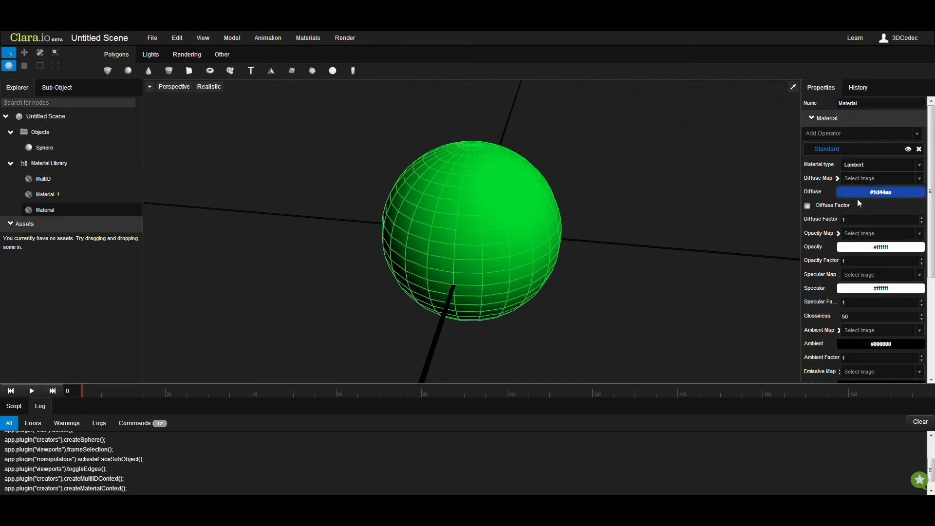
- Import the texture image Cracks1.jpg from the computer's texture folder into the scene's assets
key(alt+Tab)
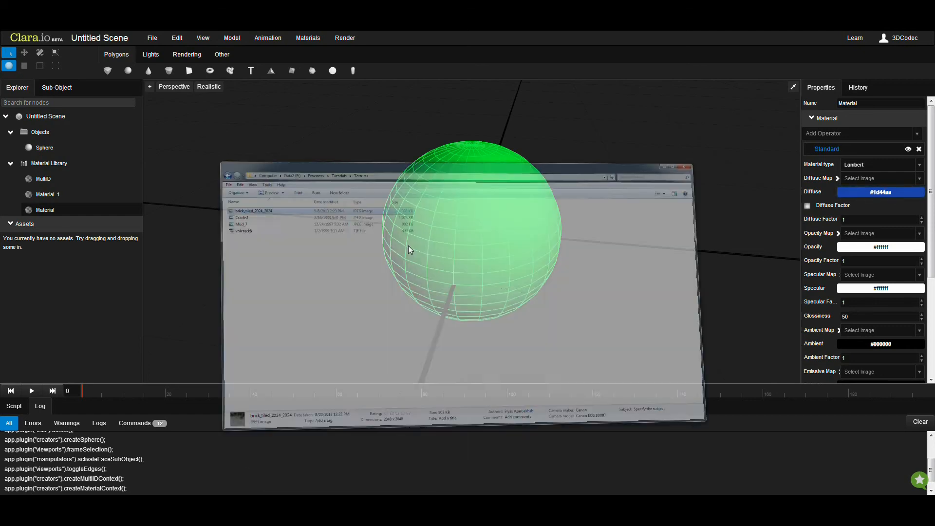
click(231, 80)
drag(230, 81, 72, 271)
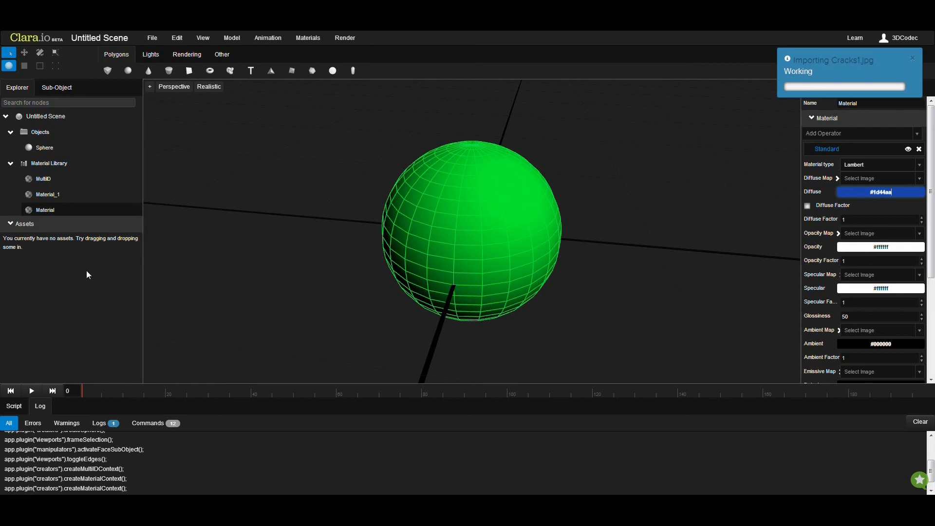
click(15, 242)
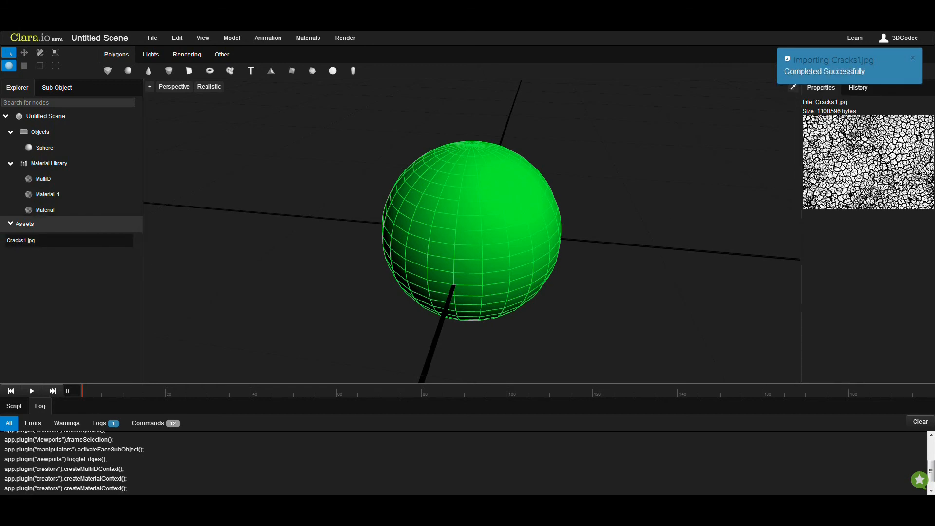
click(484, 233)
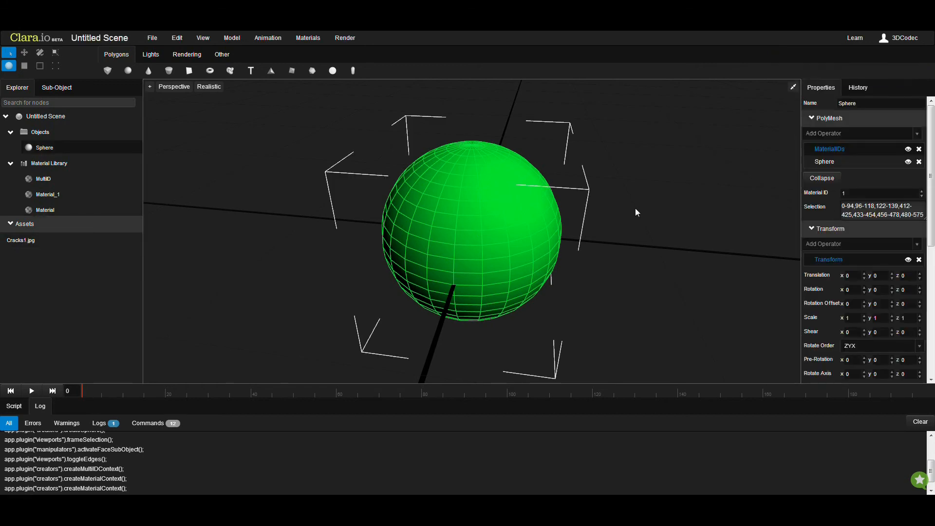
- Rename the blue material as Material_2 and use Cracks1.jpg as its diffuse map
click(48, 210)
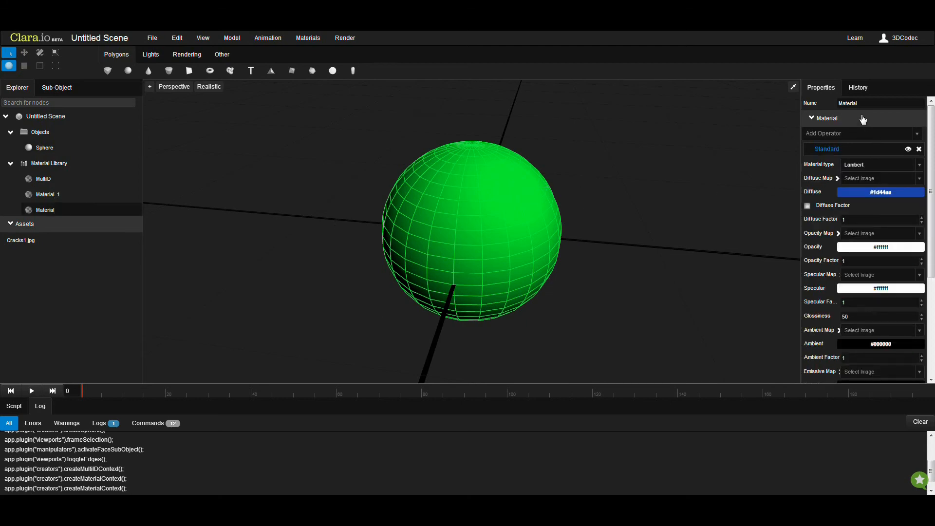
click(862, 105)
text(_2)
key(Return)
click(881, 180)
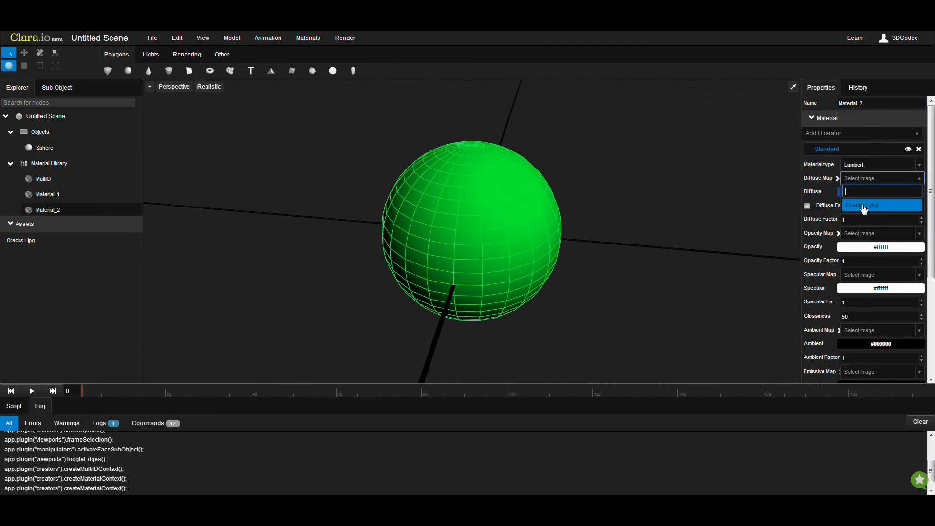
click(864, 207)
middle_drag(584, 236, 560, 238)
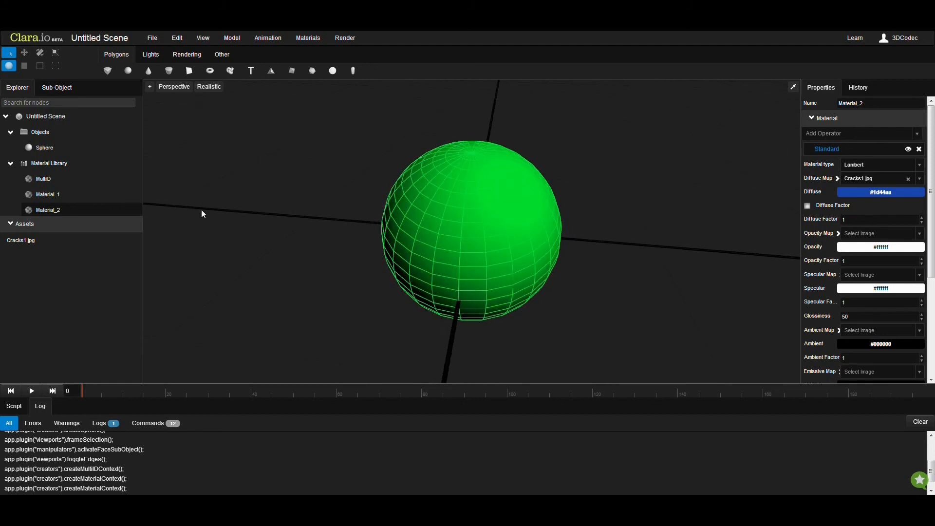
- In the MultiID material, assign Material_1 to material ID 0 and Material_2 to material ID 1
click(42, 180)
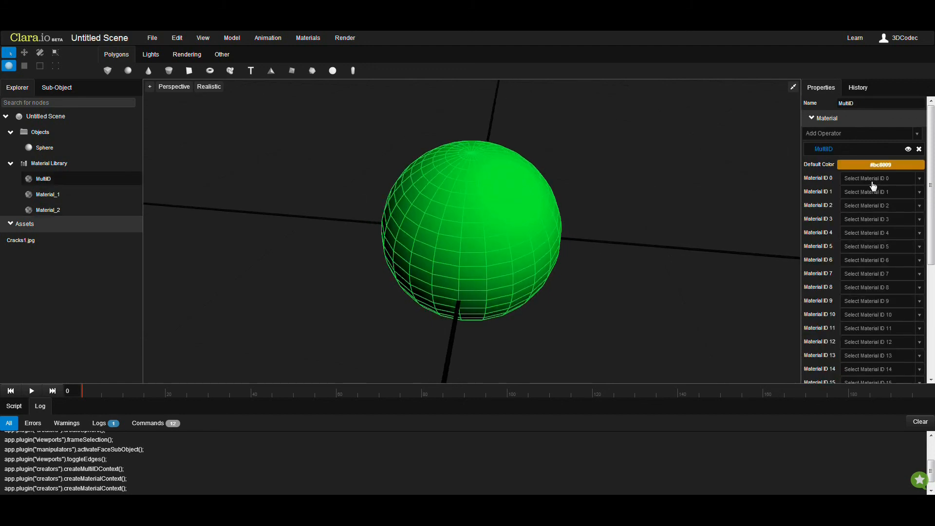
click(876, 179)
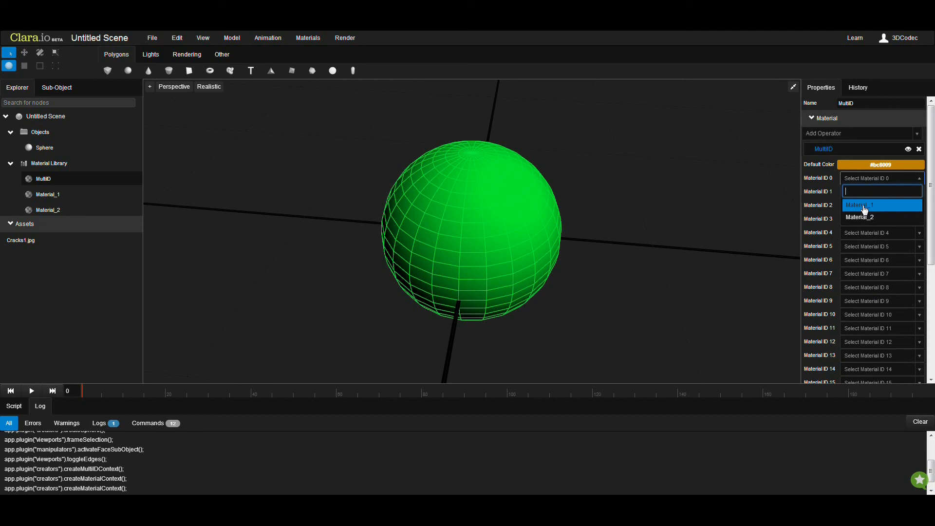
click(863, 206)
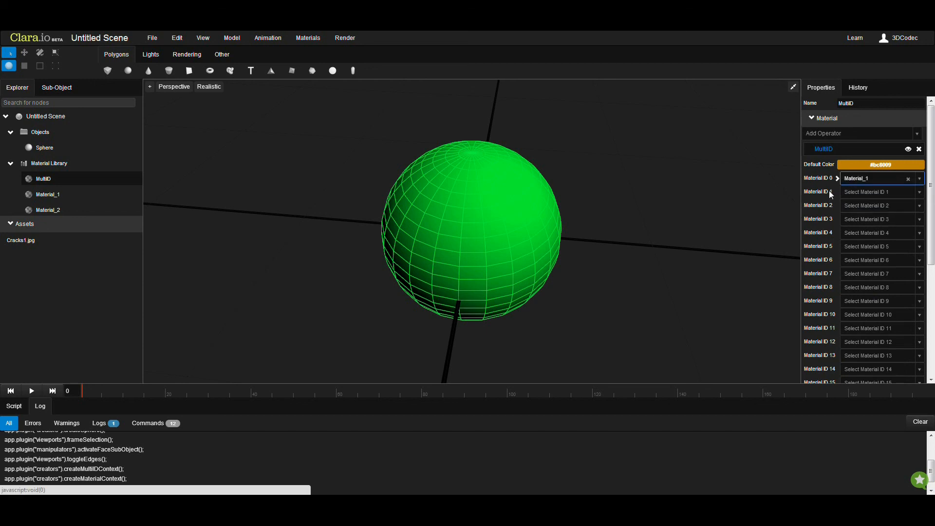
click(862, 193)
click(857, 233)
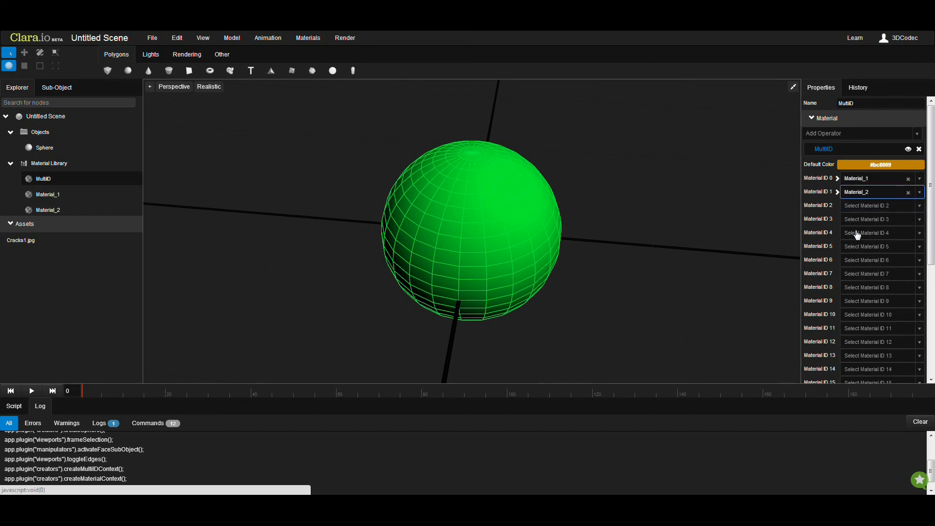
- Assign the MultiID material to the sphere as its material reference
click(504, 240)
scroll(853, 344, down, 5)
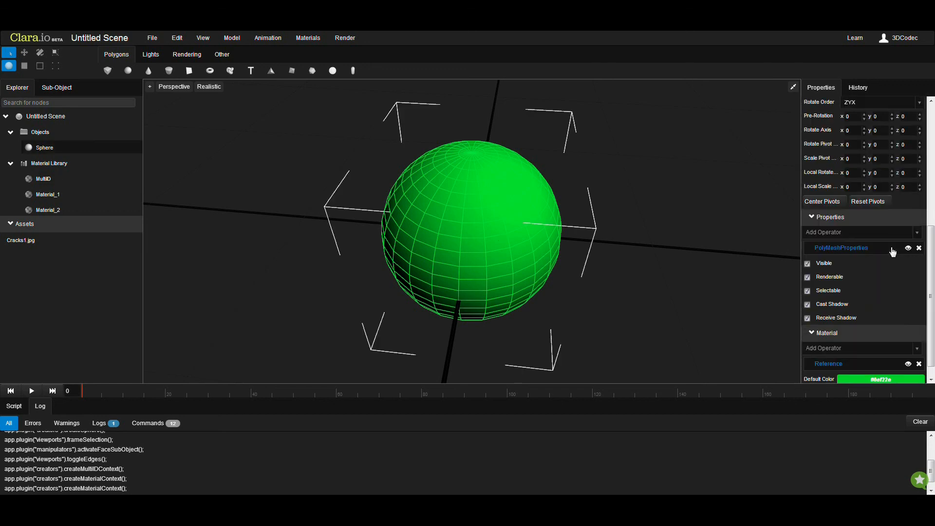
click(860, 377)
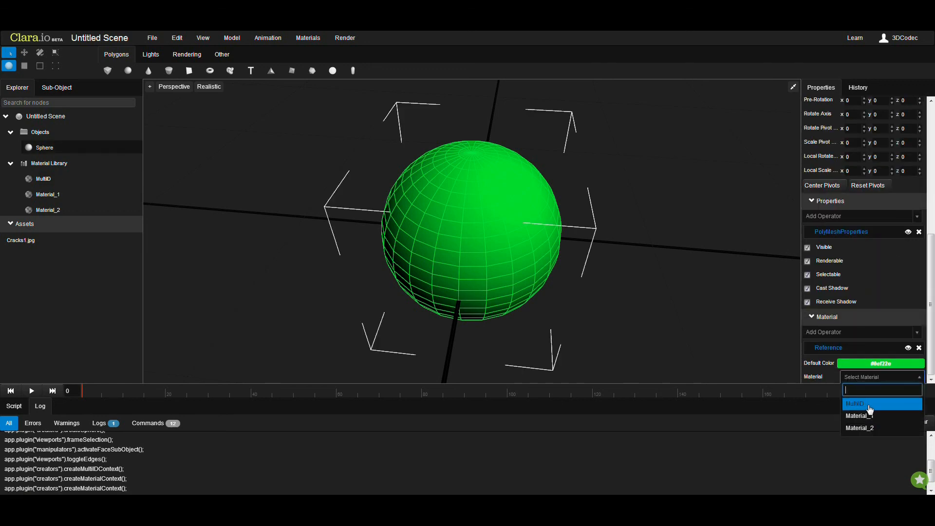
click(869, 406)
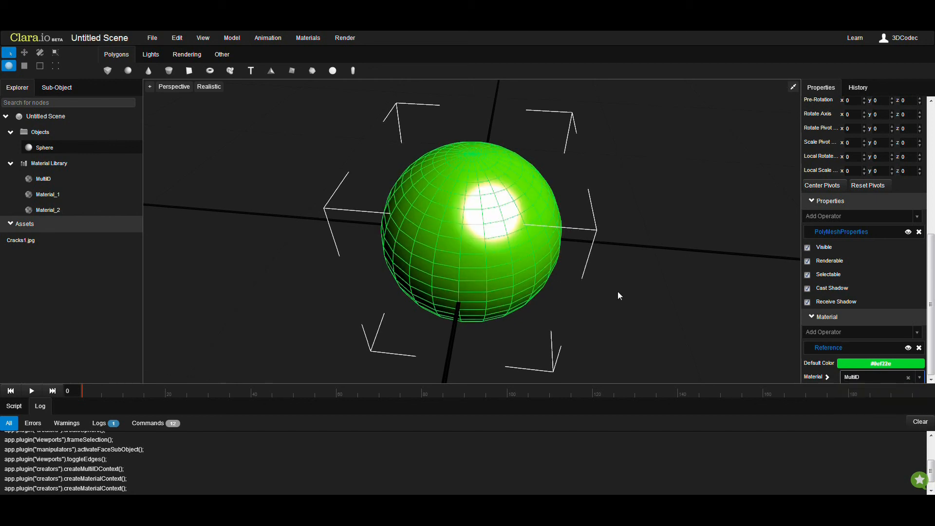
- Hide the mesh edges on the sphere and inspect how its two materials are distributed
click(572, 197)
click(526, 208)
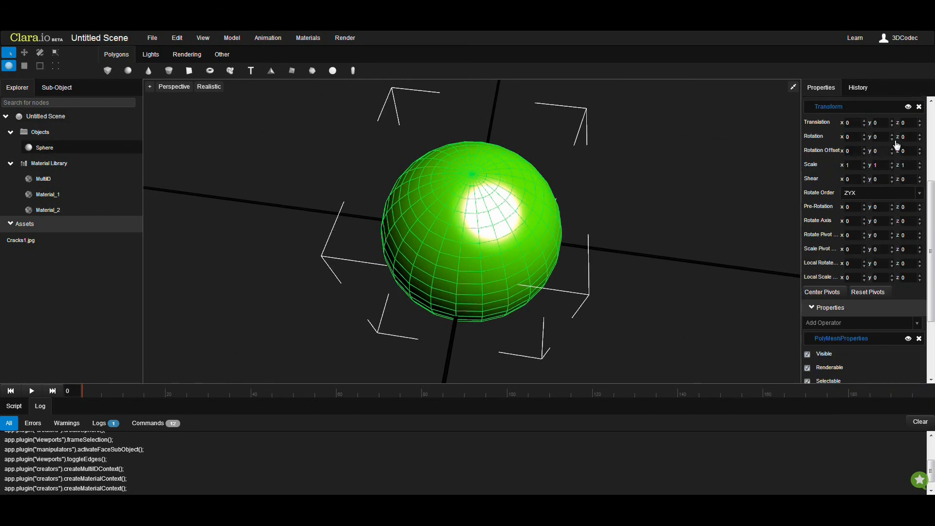
scroll(902, 145, up, 3)
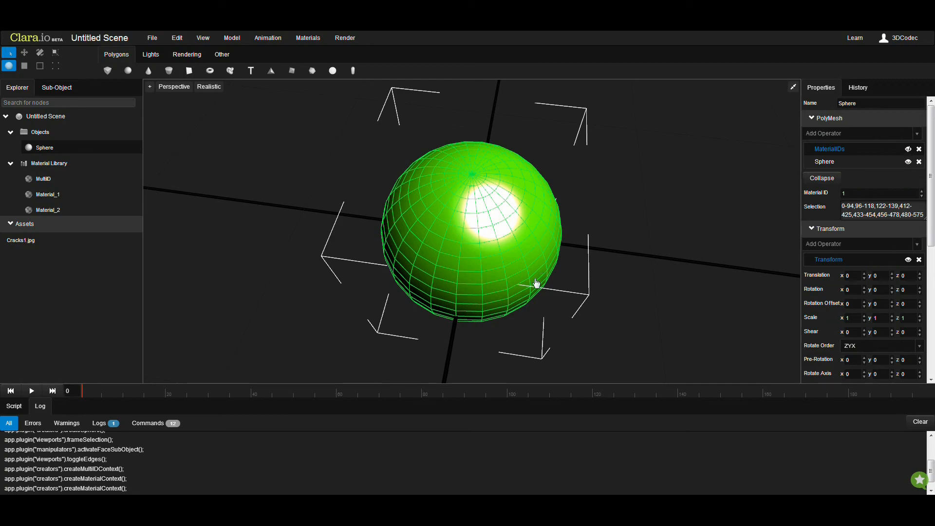
middle_drag(536, 283, 562, 336)
scroll(504, 290, up, 4)
scroll(504, 290, down, 4)
key(F4)
- Change Material_1's diffuse color to a darker bluish green and deselect the material
click(54, 210)
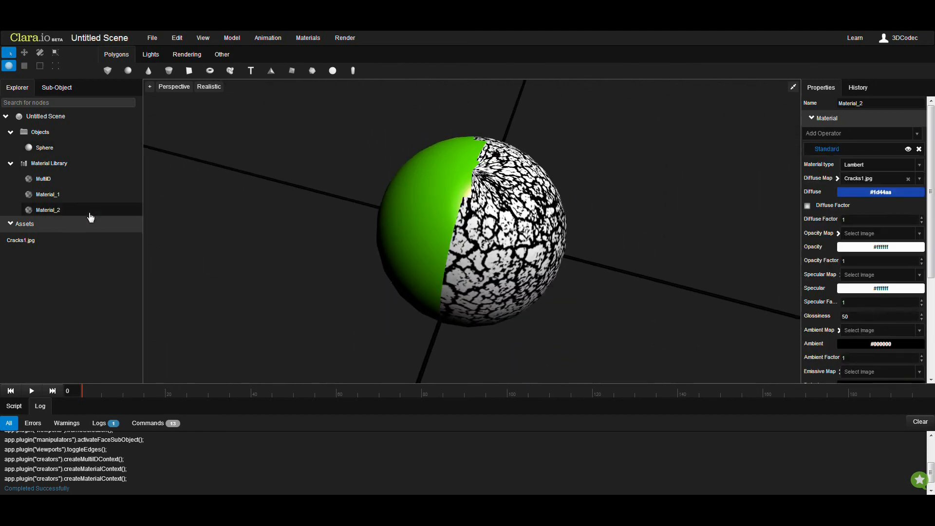
click(49, 194)
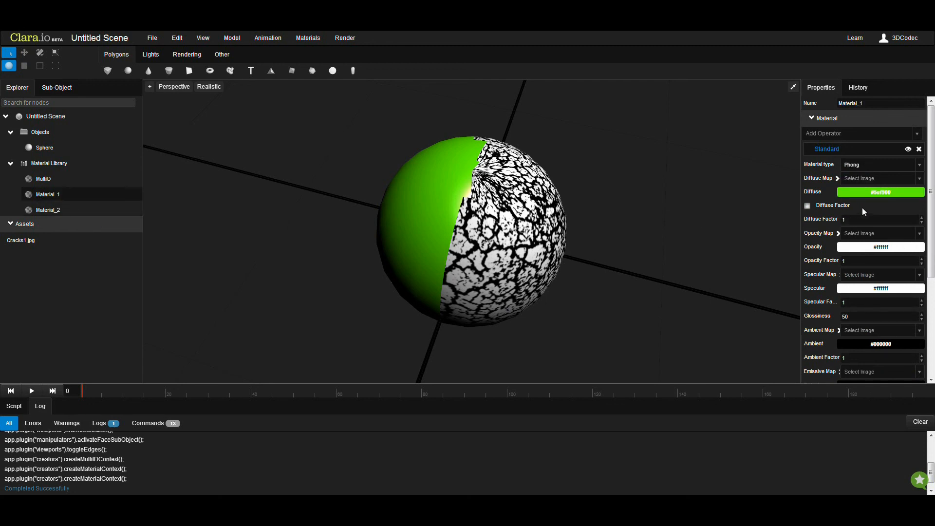
click(862, 195)
click(893, 229)
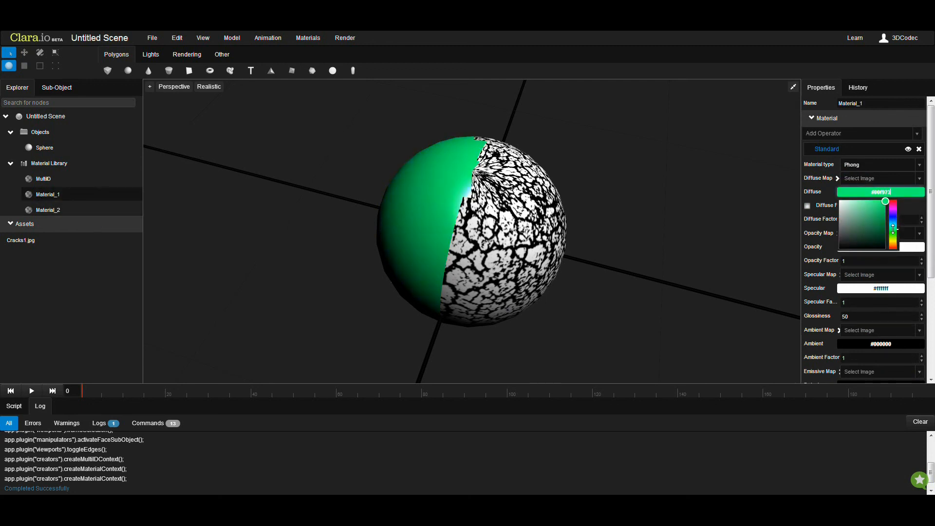
click(877, 216)
click(621, 219)
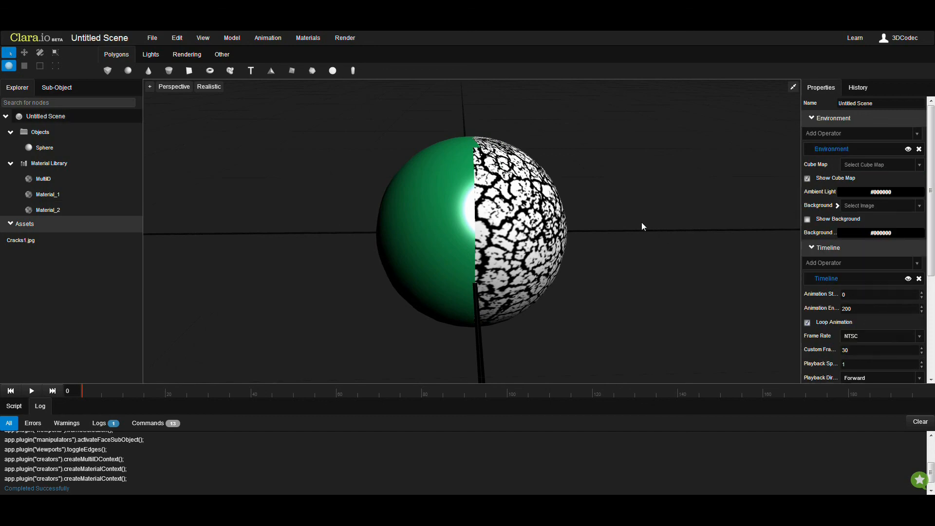